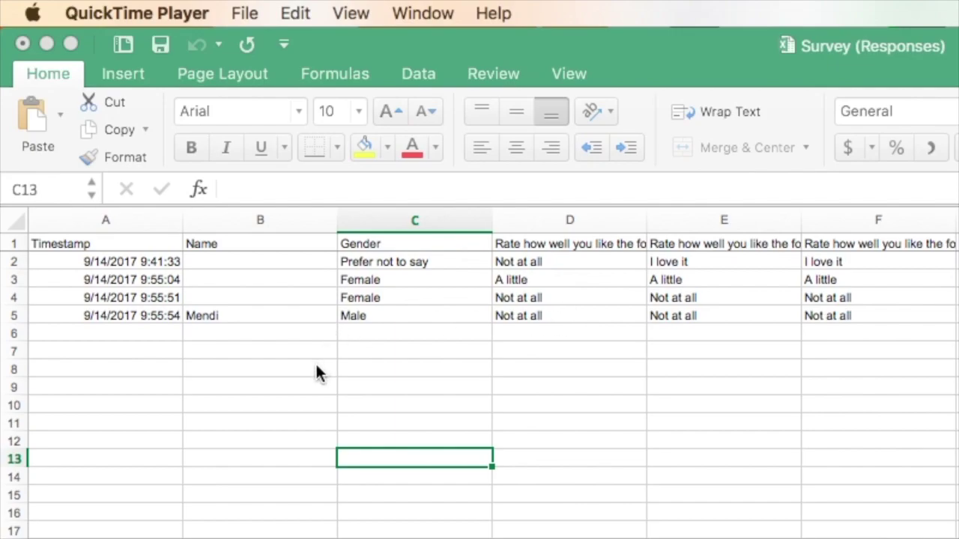
# Bring the Survey (Responses) workbook in Excel to the front from QuickTime Player.
pyautogui.click(188, 45)
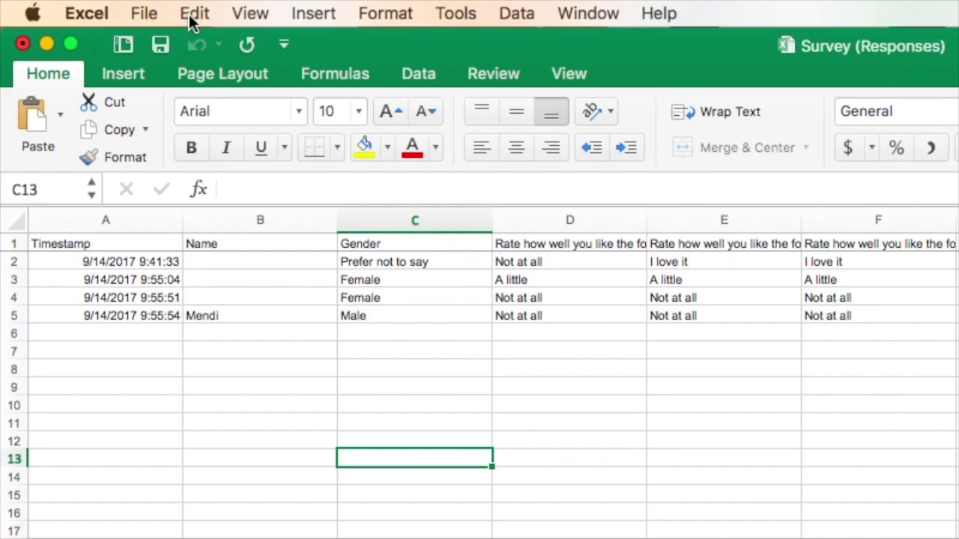
pyautogui.click(192, 14)
# Replace every 'Female' Gender answer with 1 using Find and Replace.
pyautogui.moveTo(237, 356)
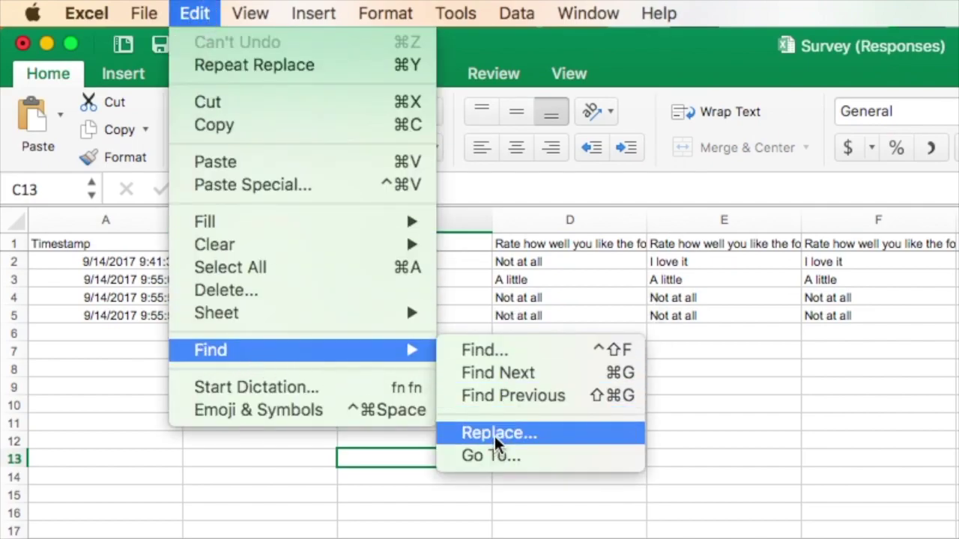
pyautogui.click(550, 434)
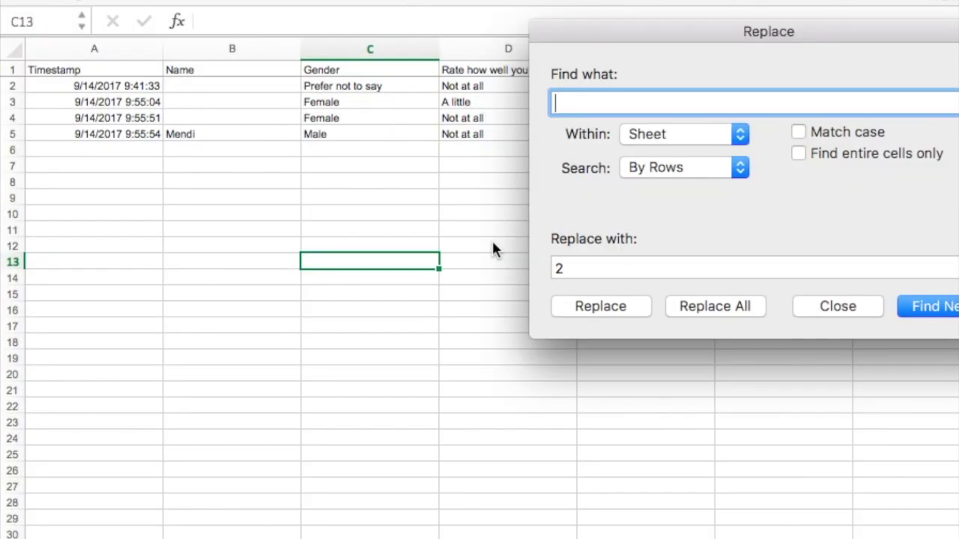
pyautogui.moveTo(641, 53); pyautogui.dragTo(260, 195)
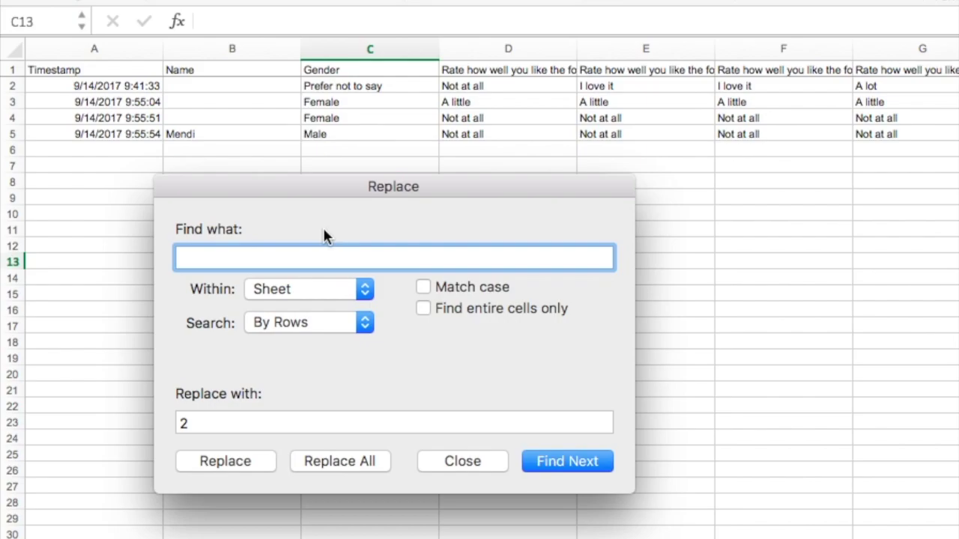
pyautogui.write('Female')
pyautogui.doubleClick(184, 422)
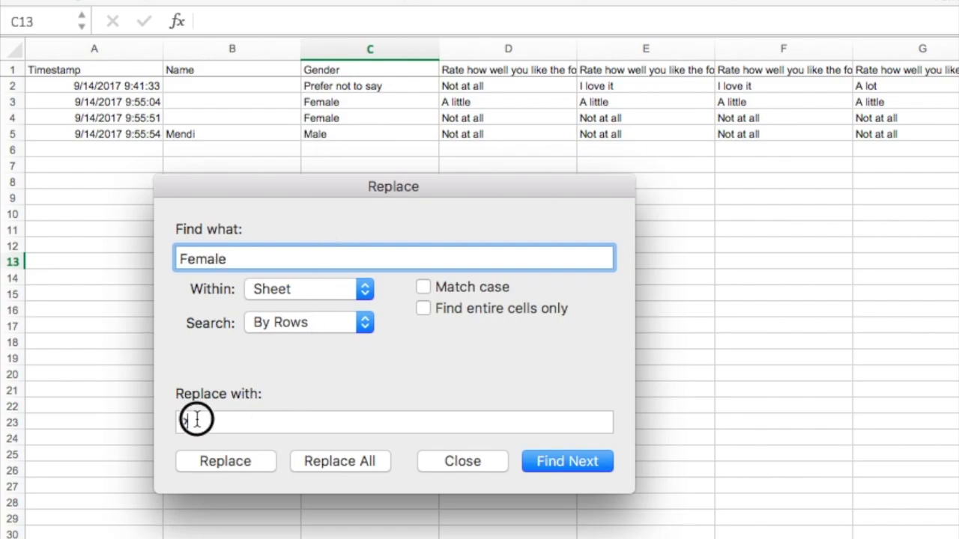
pyautogui.write('1')
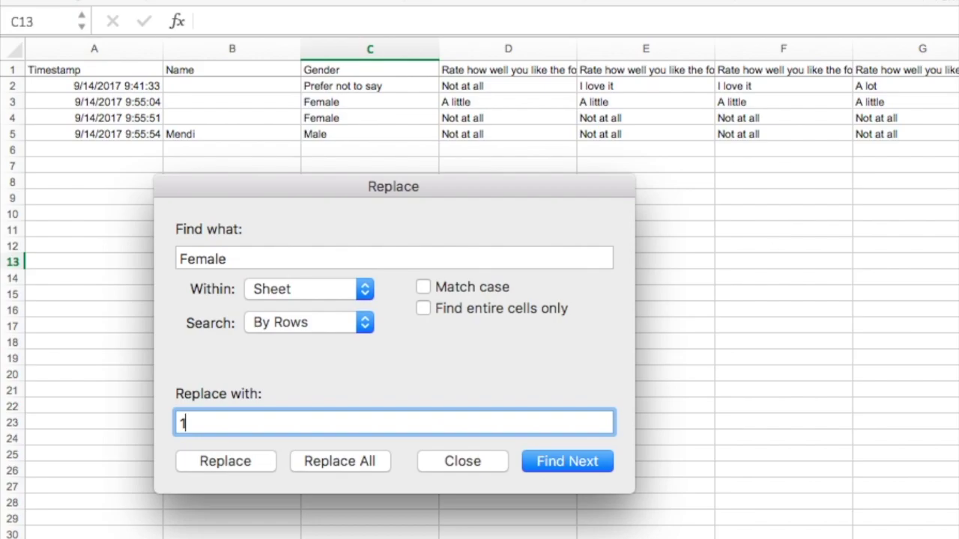
pyautogui.click(348, 463)
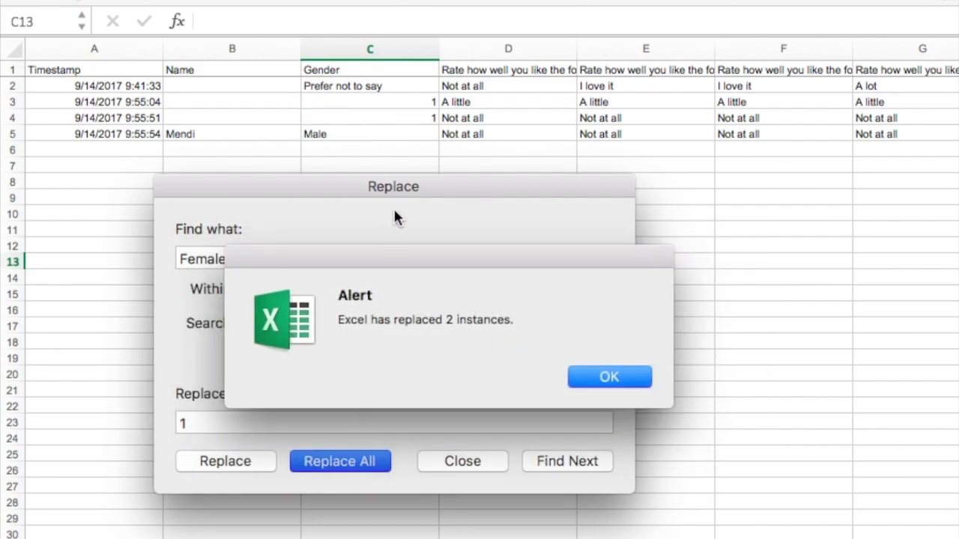
pyautogui.click(613, 377)
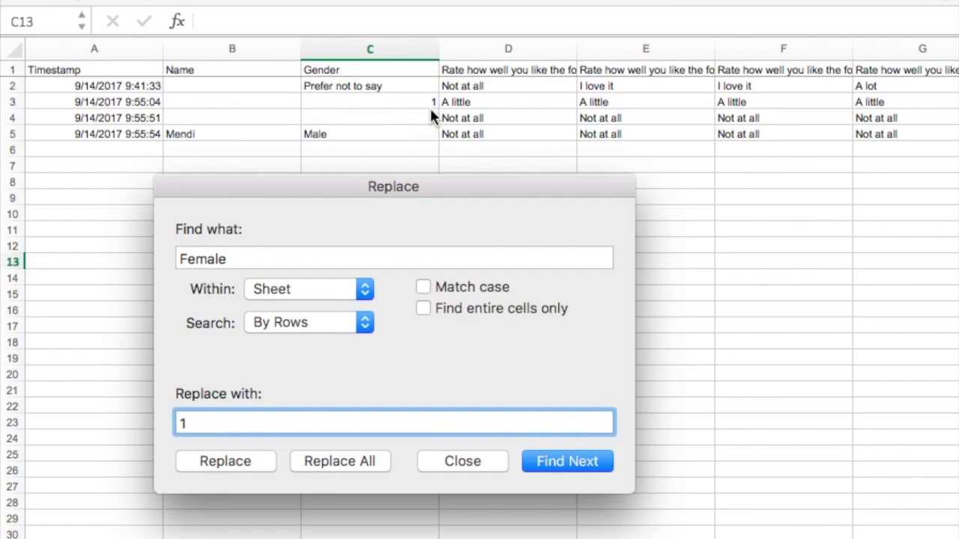
# Replace every 'Male' answer with 2, then close Find and Replace.
pyautogui.click(234, 256)
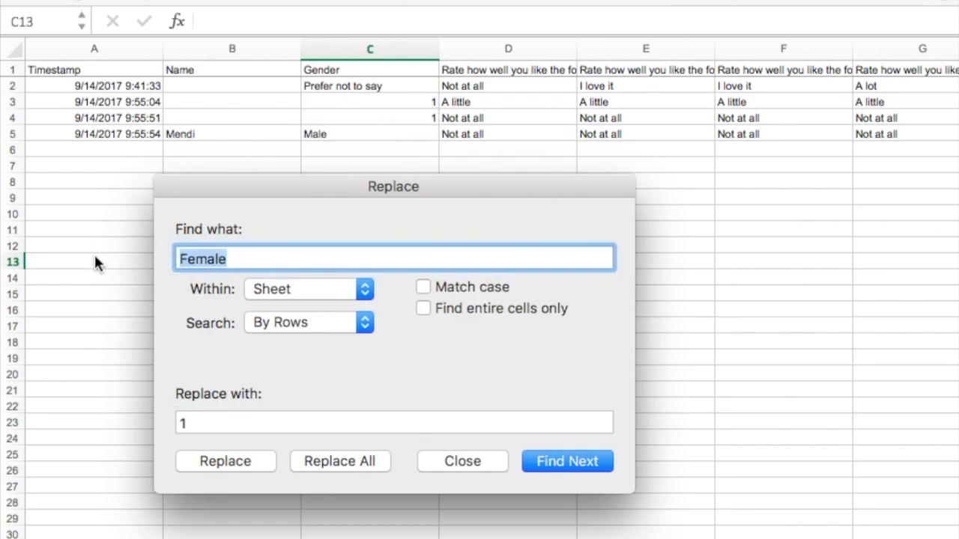
pyautogui.write('Male')
pyautogui.click(186, 423)
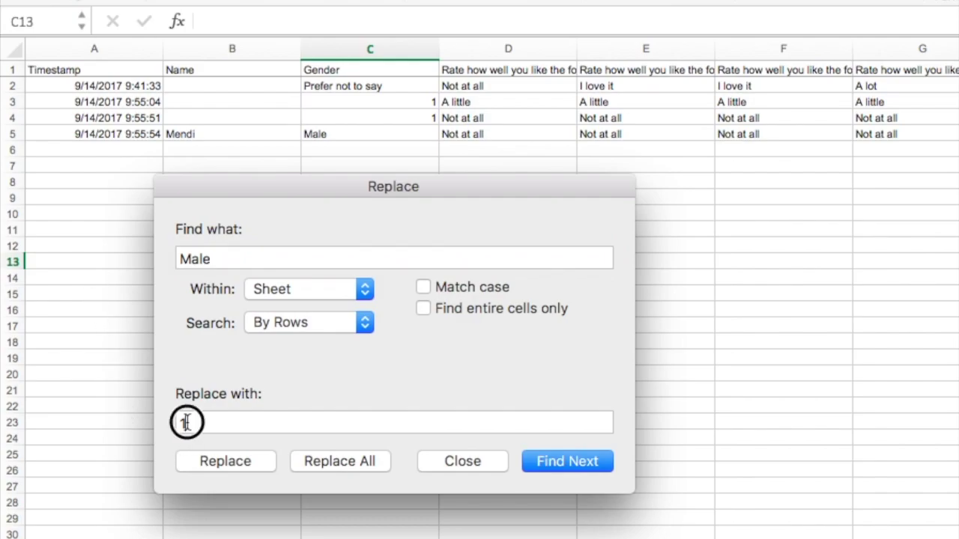
pyautogui.write('2')
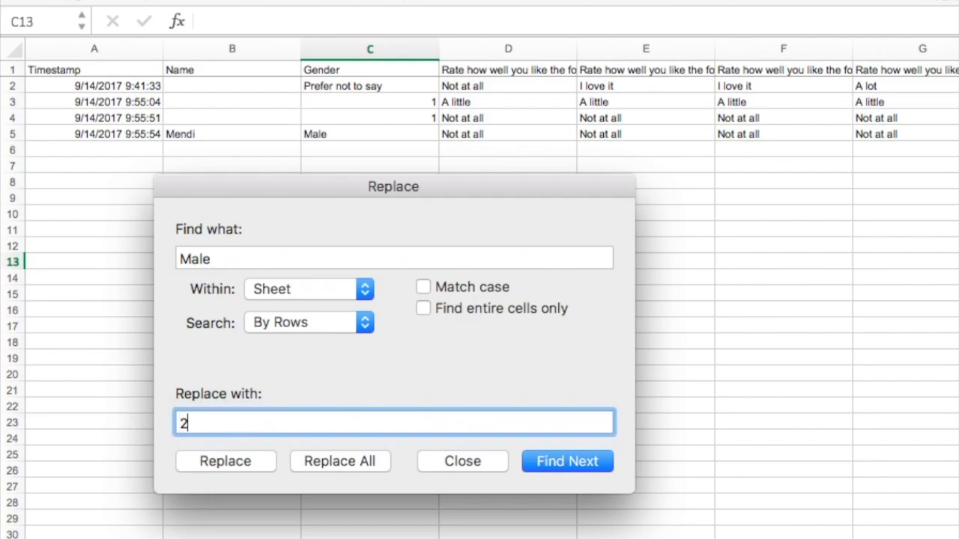
pyautogui.click(332, 461)
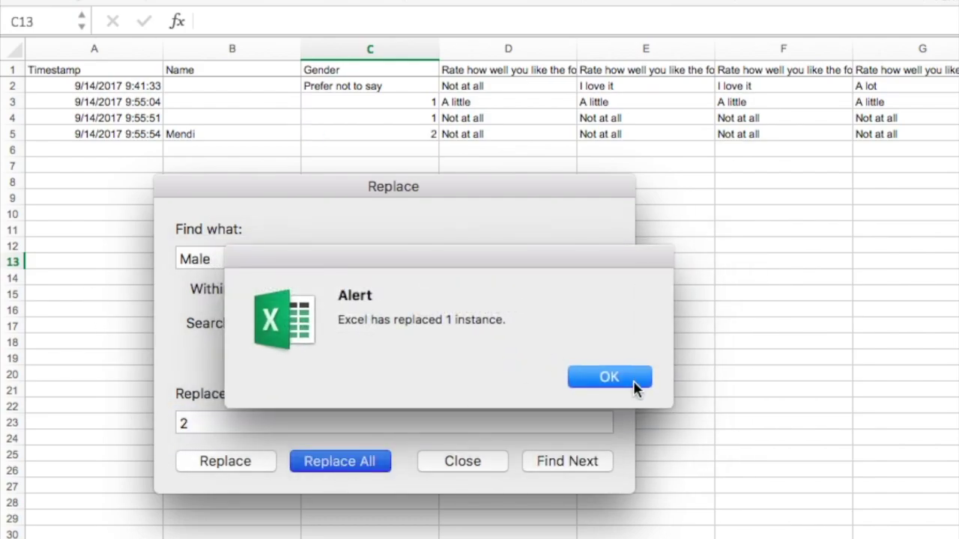
pyautogui.click(634, 379)
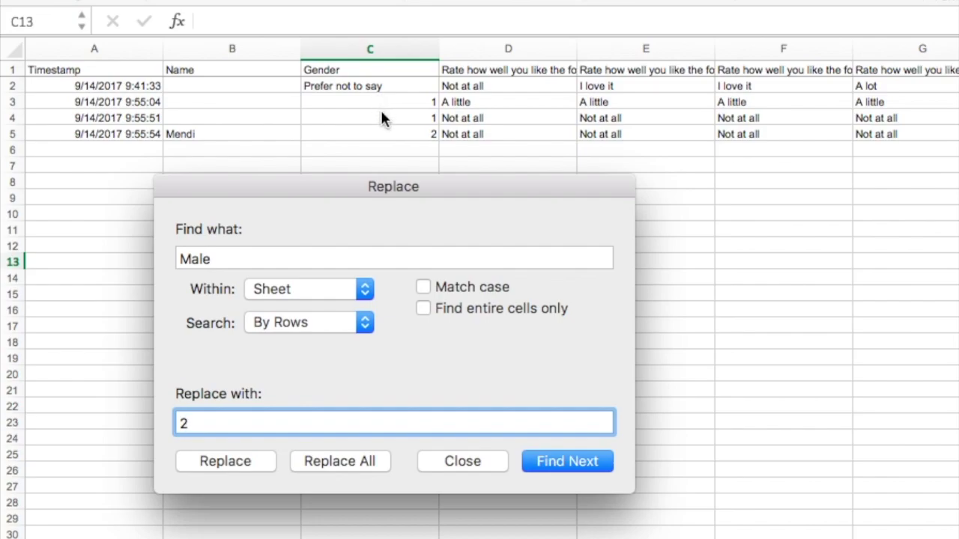
pyautogui.click(472, 460)
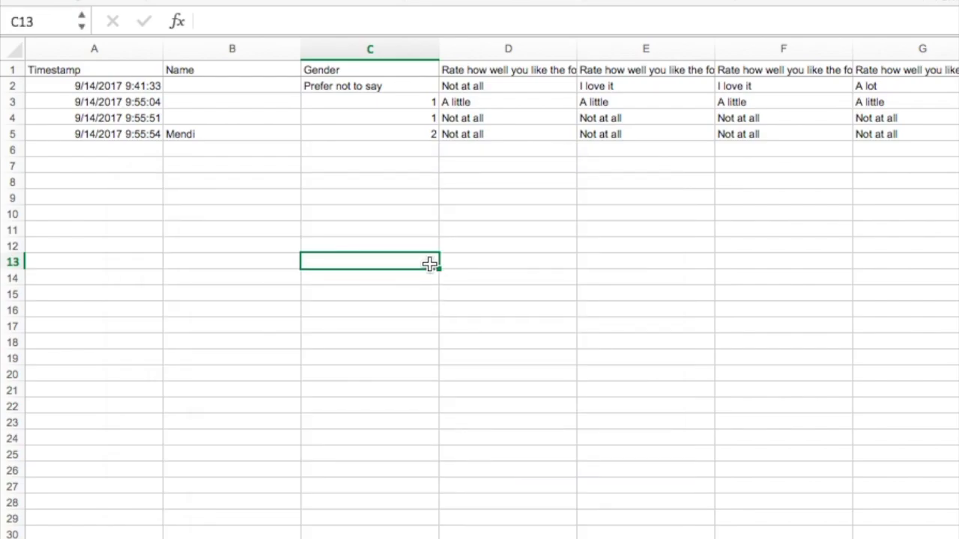
# Undo the Gender replacements and rerun Replace All for Male → 2, which turns Female into Fe2.
pyautogui.press('super+z')
pyautogui.press('super+z')
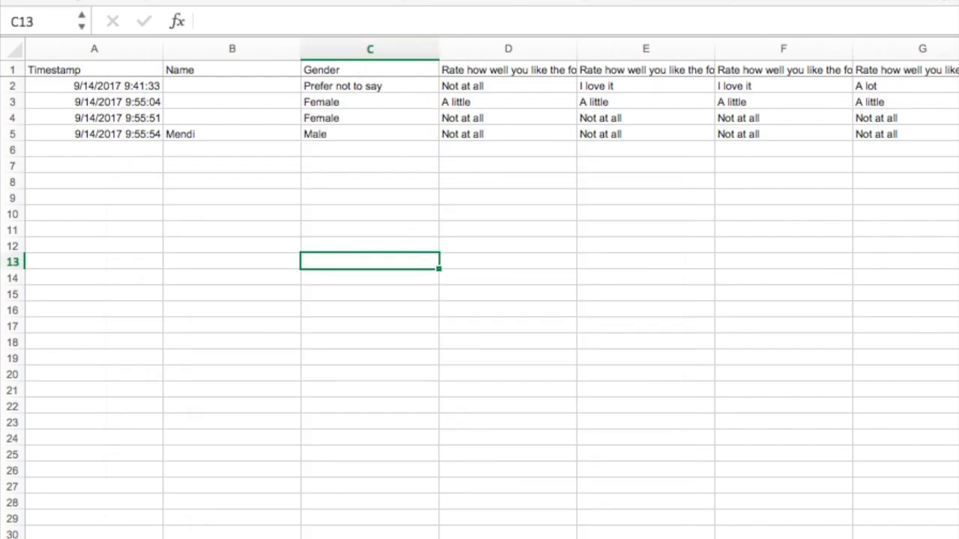
pyautogui.click(172, 2)
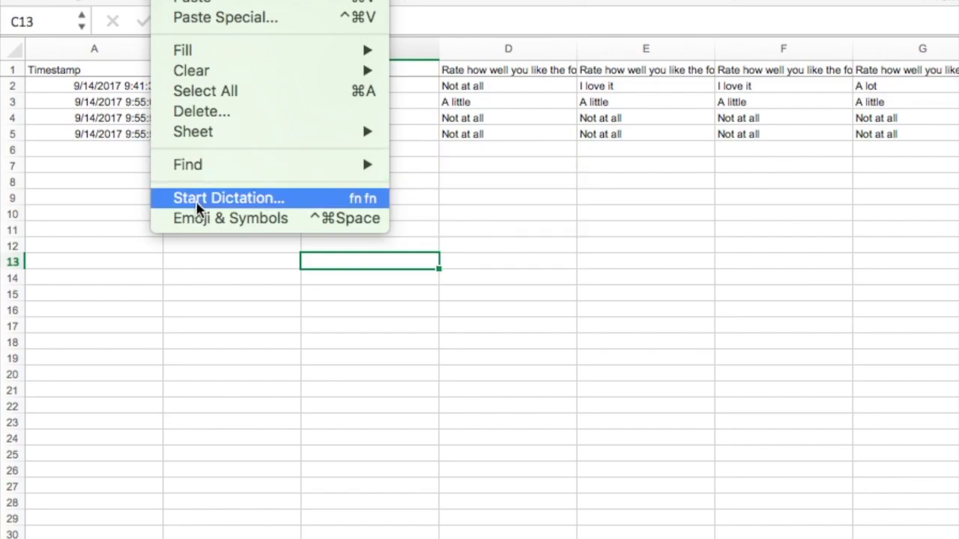
pyautogui.click(434, 179)
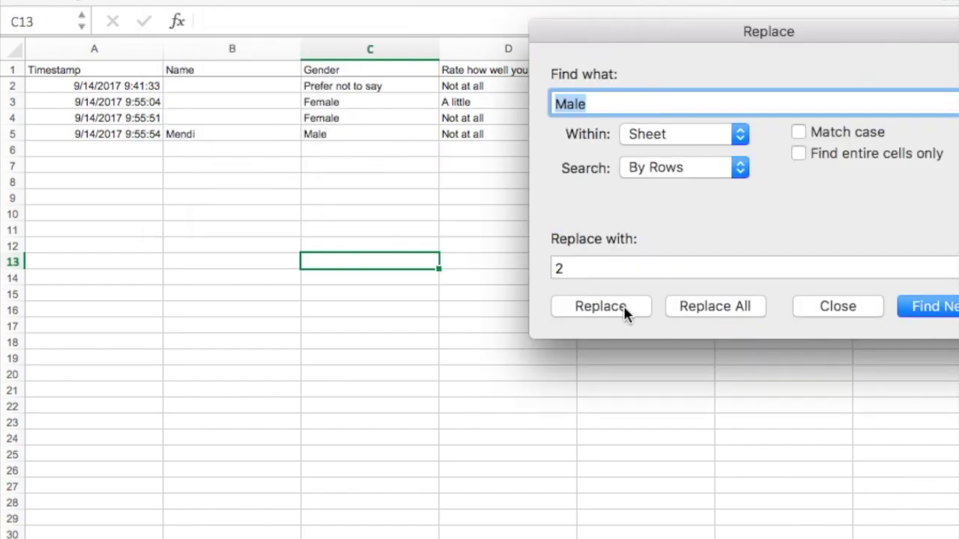
pyautogui.click(724, 303)
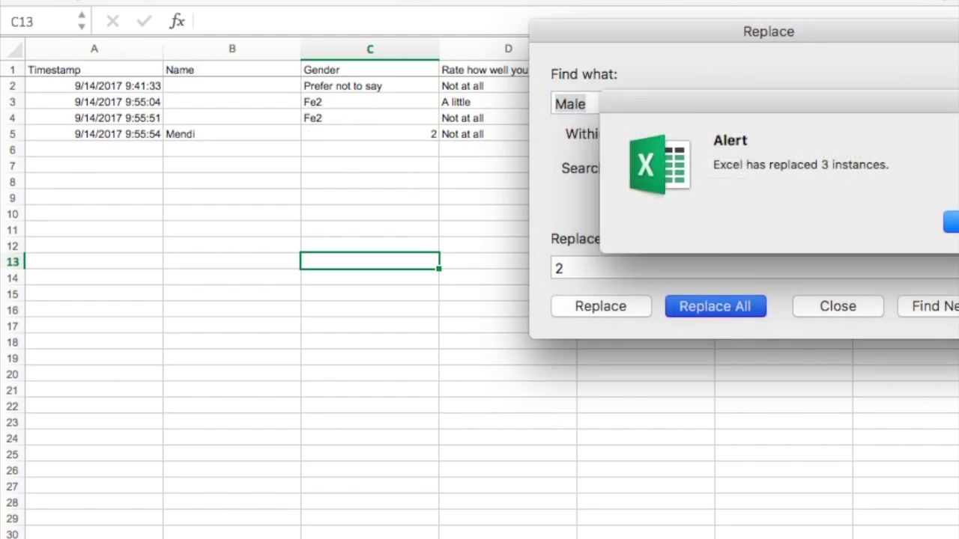
pyautogui.press('Return')
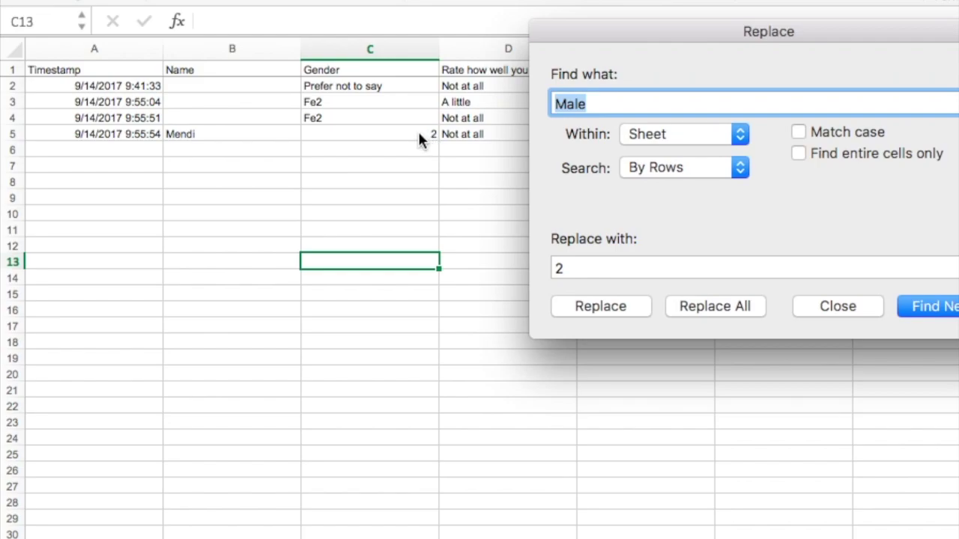
pyautogui.click(354, 105)
# Close the Replace dialog and add a new blank Sheet2 to the workbook.
pyautogui.click(831, 307)
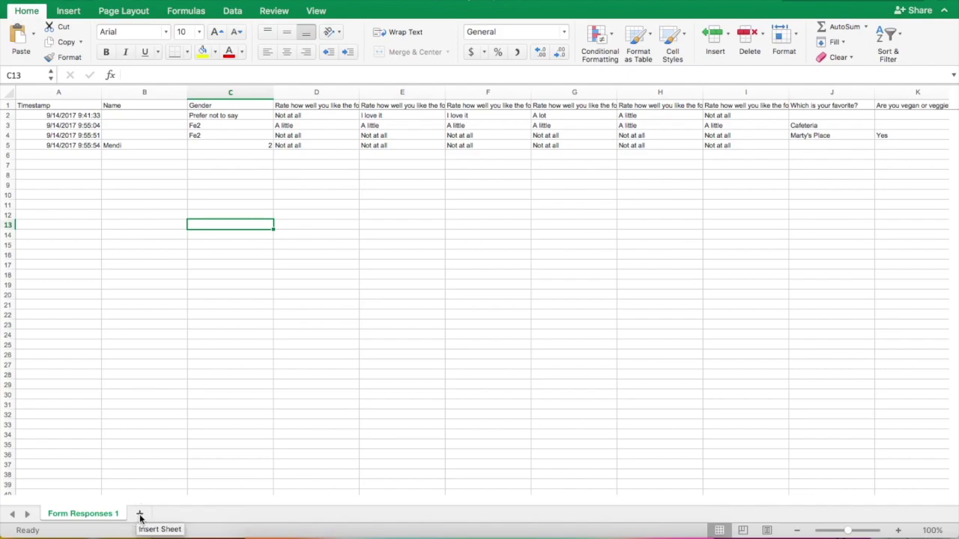
pyautogui.click(139, 515)
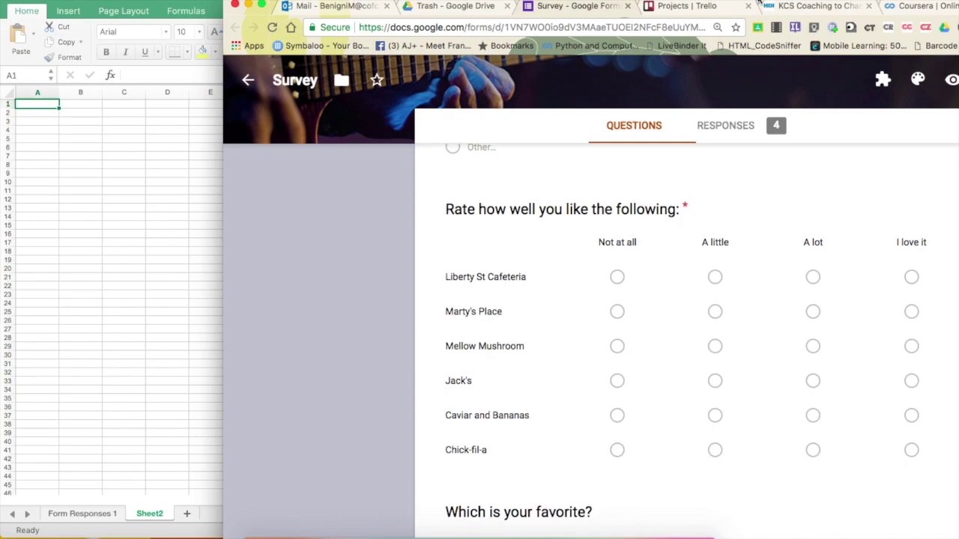
# Hide the browser window showing the survey form to return to Excel.
pyautogui.press('super+h')
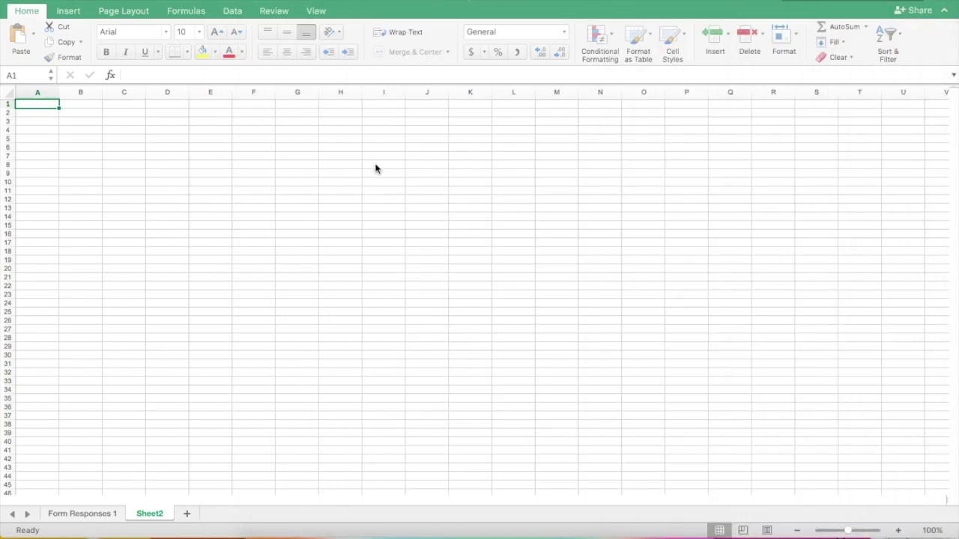
# Enter 'Not at all' through 'I love it' in A1:A4 with codes 1, 2, 3, 4 in B1:B4.
pyautogui.write('Not')
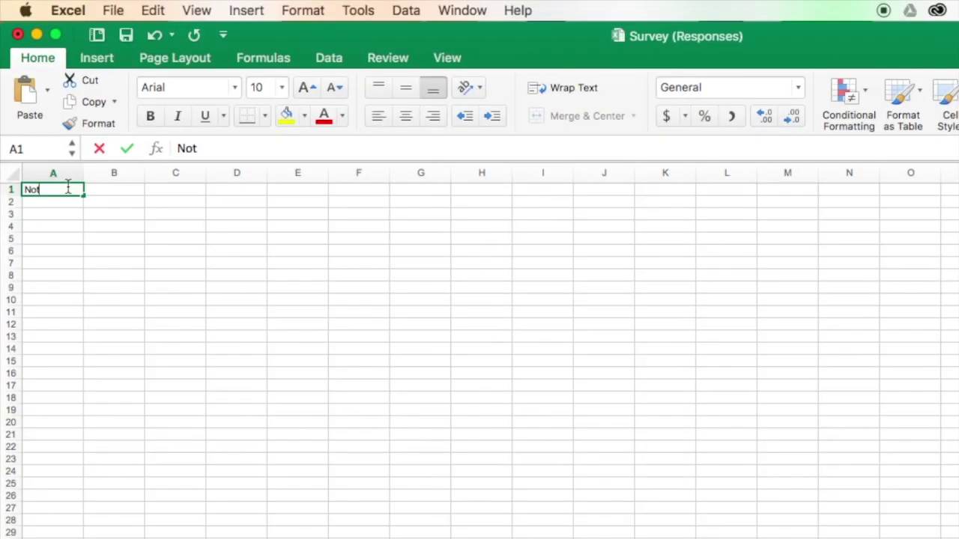
pyautogui.write(' at all')
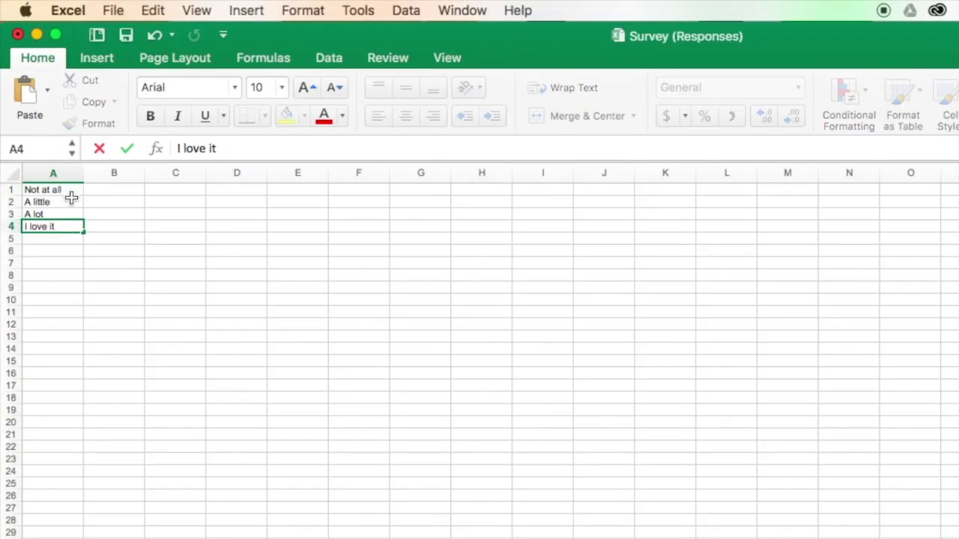
pyautogui.click(70, 192)
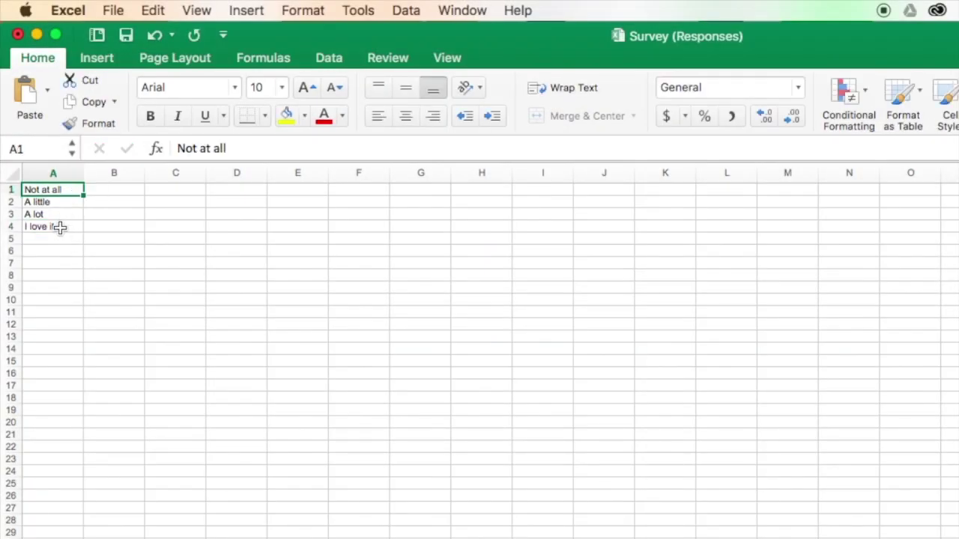
pyautogui.click(114, 190)
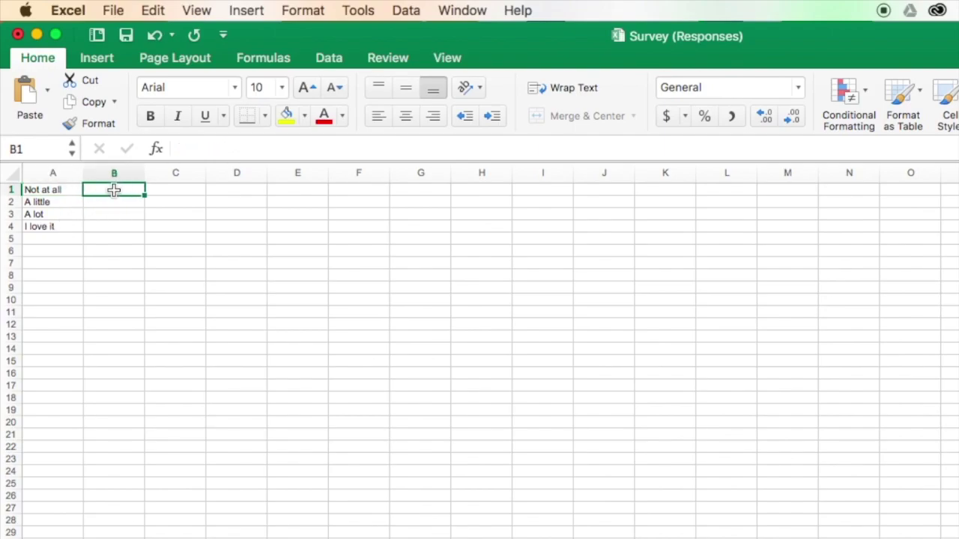
pyautogui.write('1')
pyautogui.press('Return')
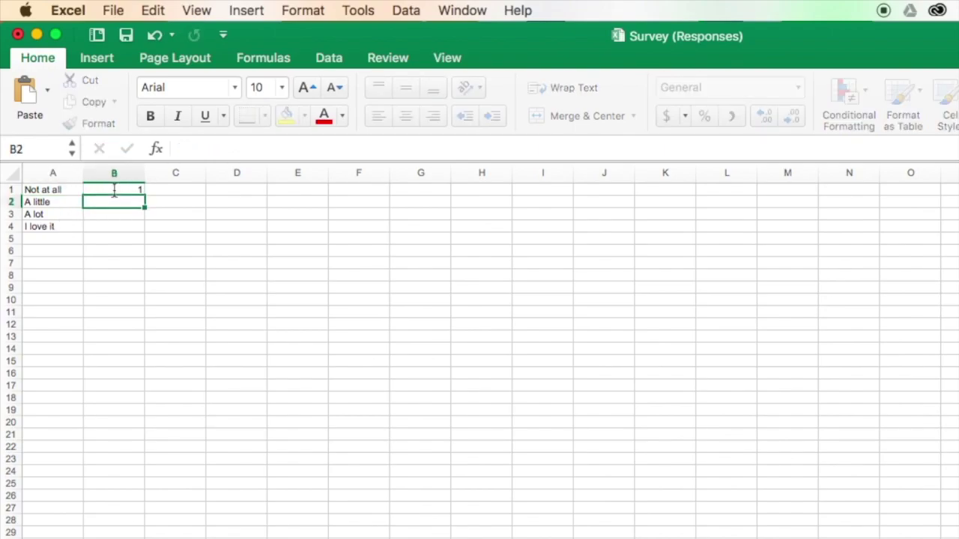
pyautogui.write('2')
pyautogui.press('Return')
pyautogui.write('3')
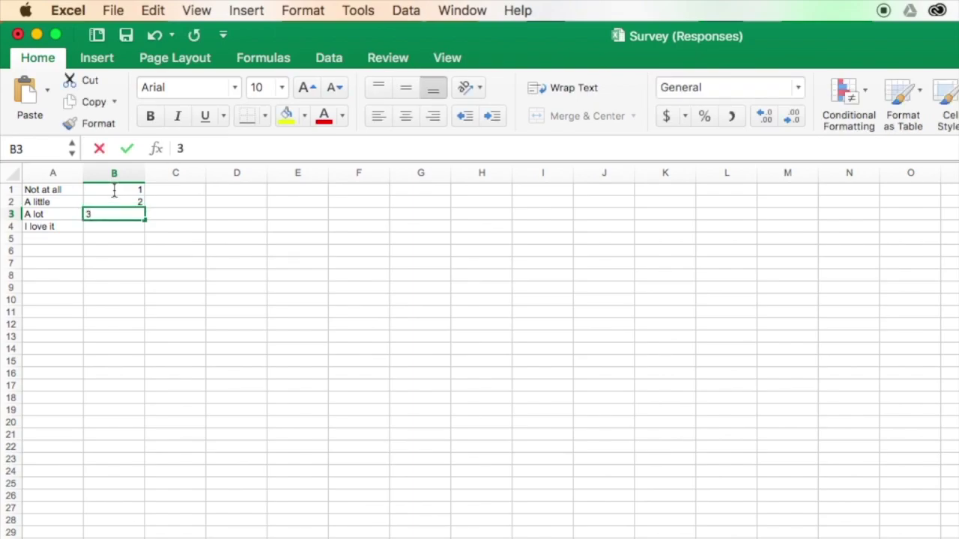
pyautogui.press('Return')
pyautogui.write('4')
pyautogui.press('Return')
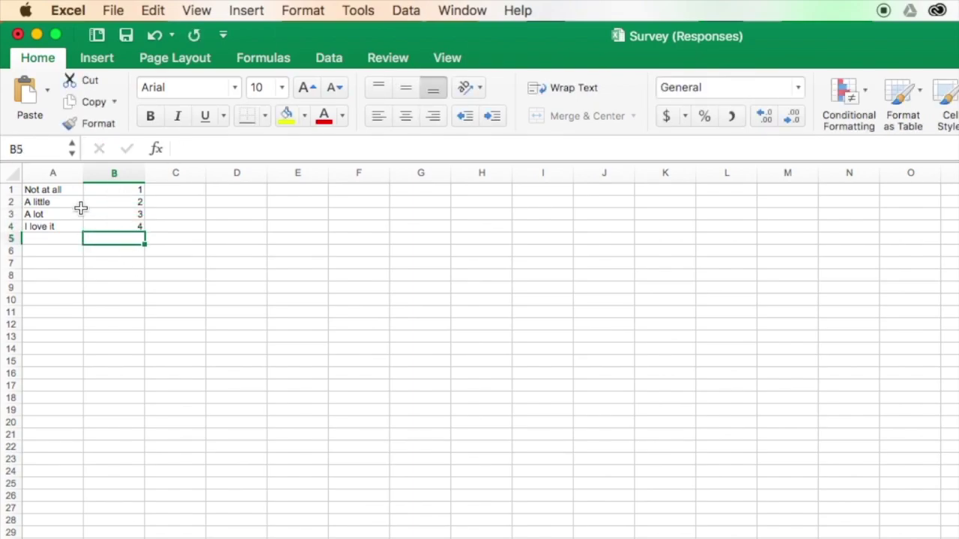
# Insert a blank row above the ratings and type the heading 'Likert Questions' in A1.
pyautogui.click(11, 187)
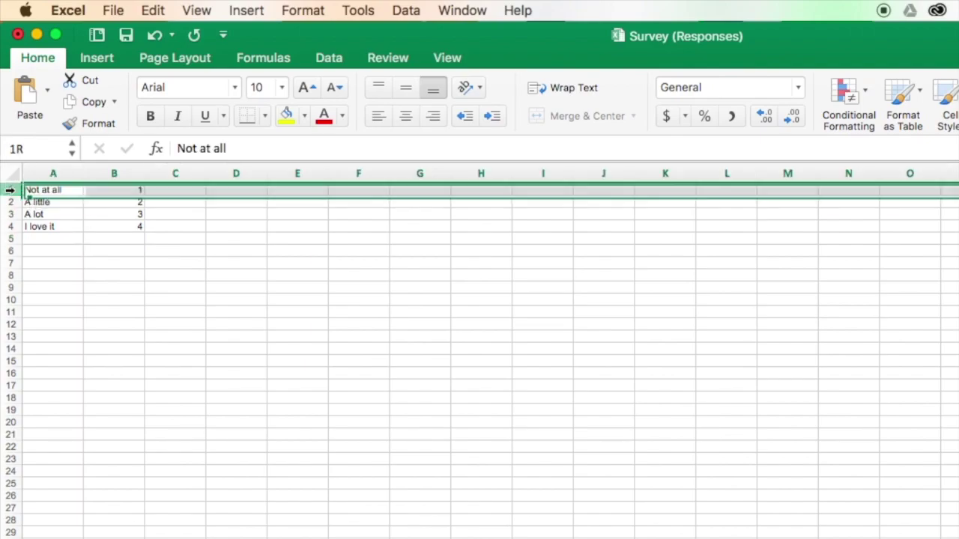
pyautogui.rightClick(12, 192)
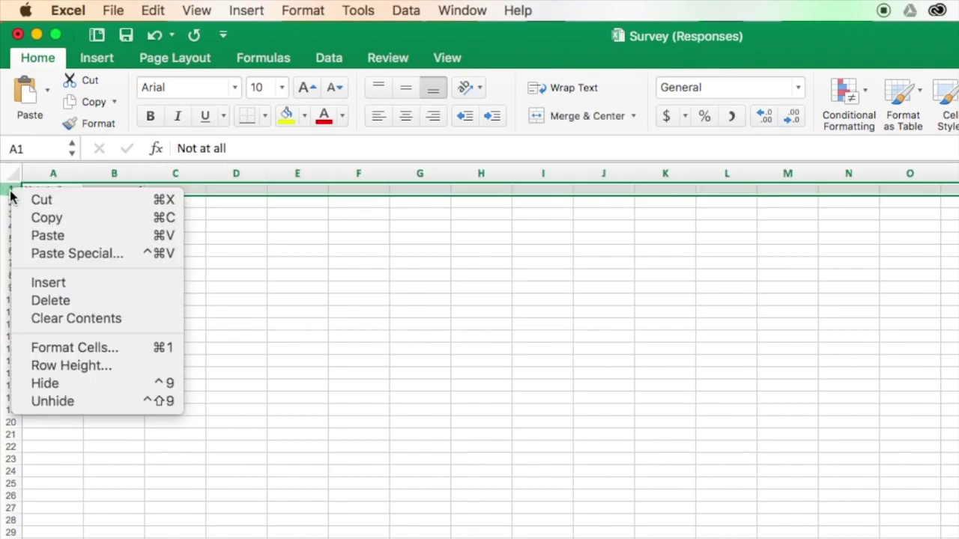
pyautogui.click(61, 282)
pyautogui.click(49, 191)
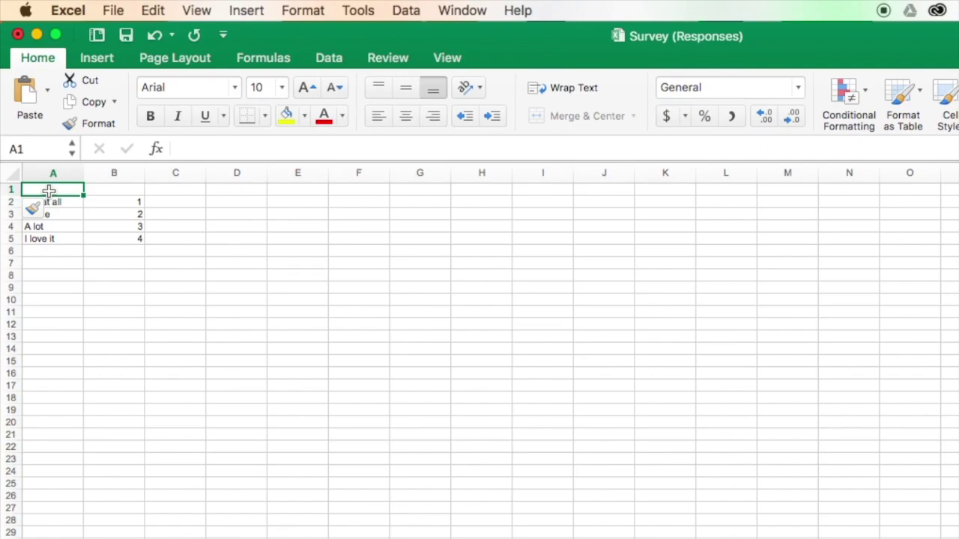
pyautogui.write('Likert Q')
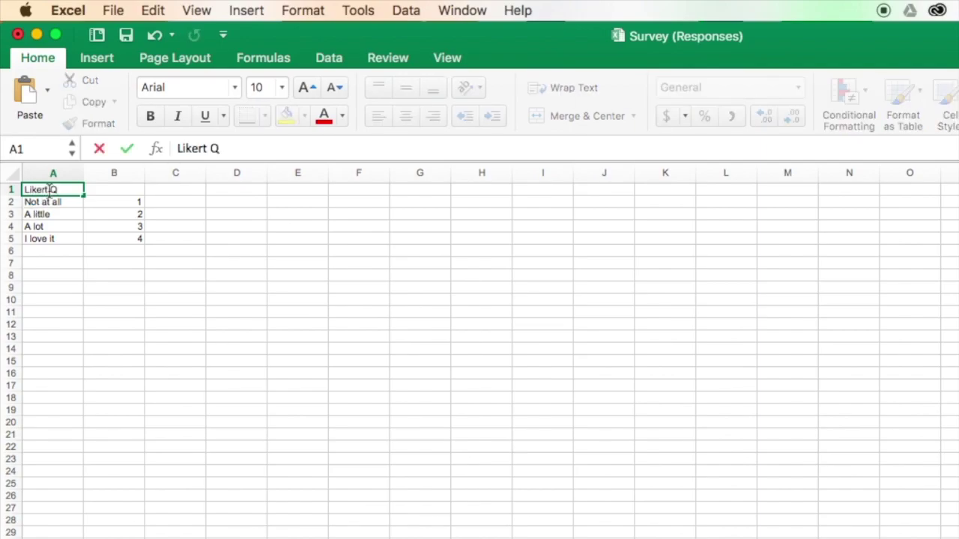
pyautogui.write('uestions')
pyautogui.click(60, 310)
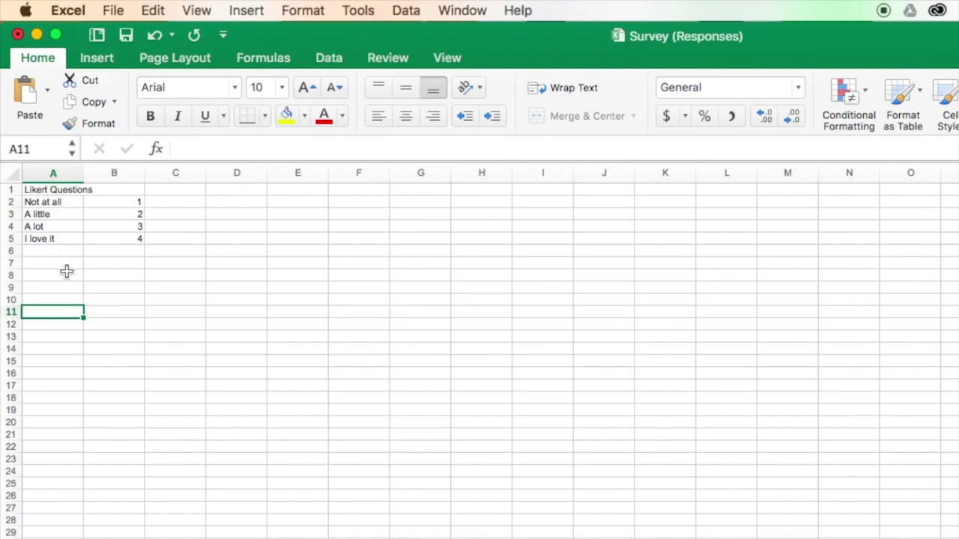
# Type the heading 'Yes No Questions' in A10 and enter Yes with code 1 below it.
pyautogui.click(40, 299)
pyautogui.write('Y')
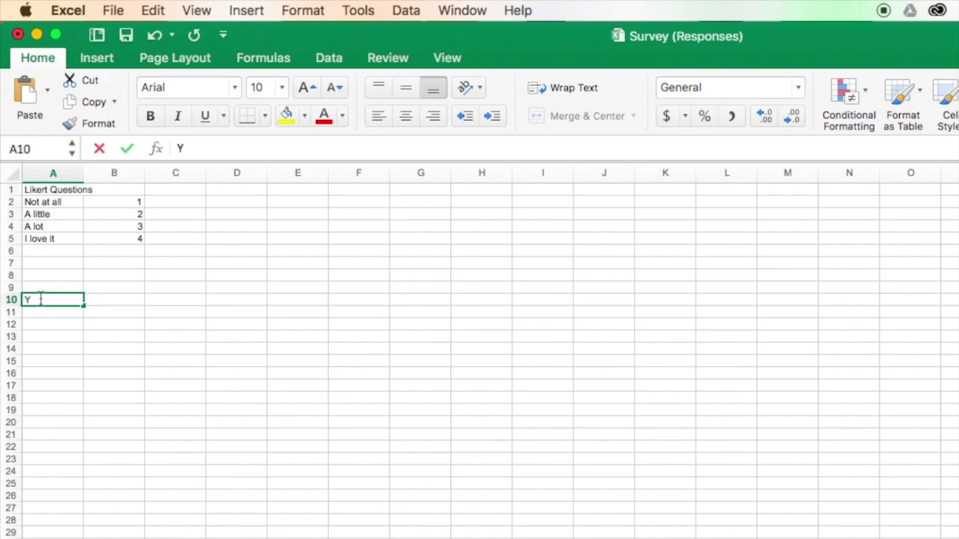
pyautogui.write('es No Q')
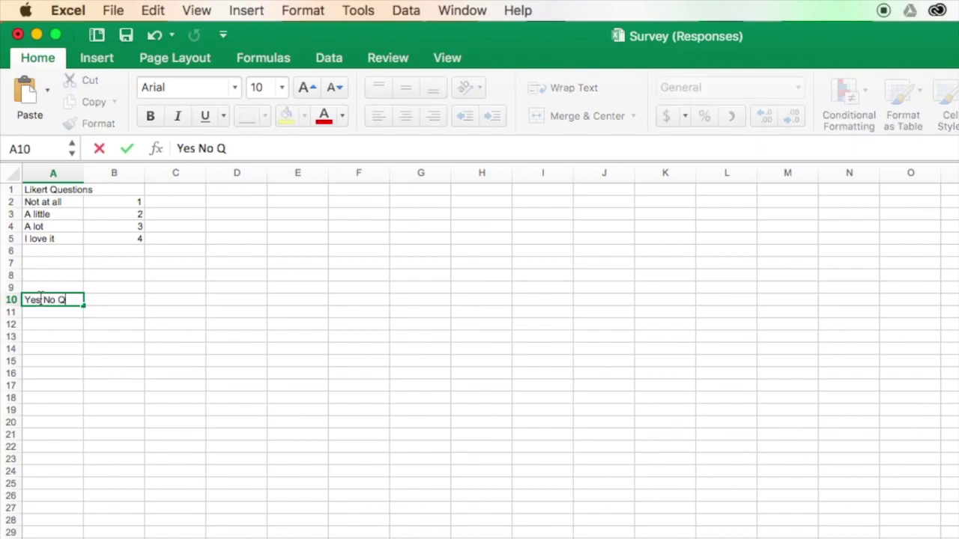
pyautogui.write('uestions')
pyautogui.press('Return')
pyautogui.write('Yes')
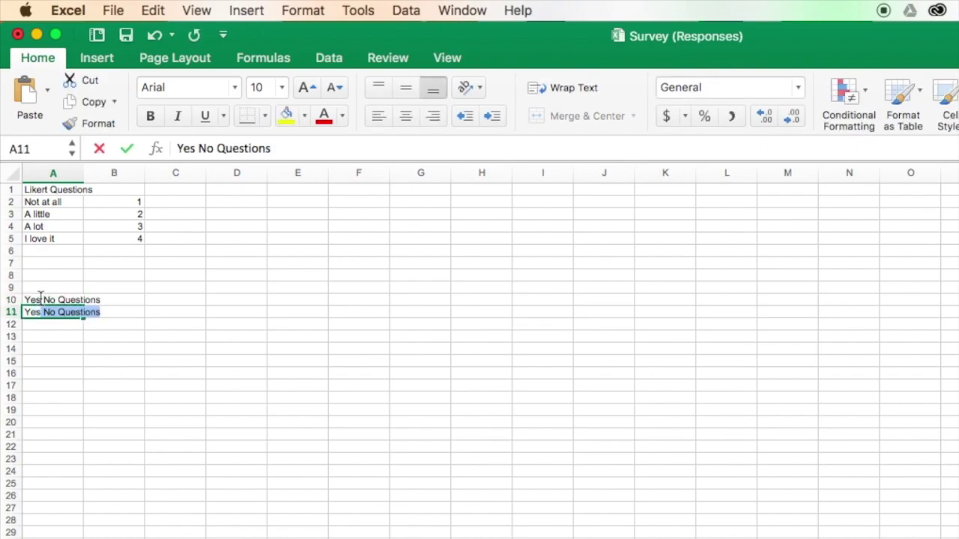
pyautogui.press('BackSpace')
pyautogui.press('Tab')
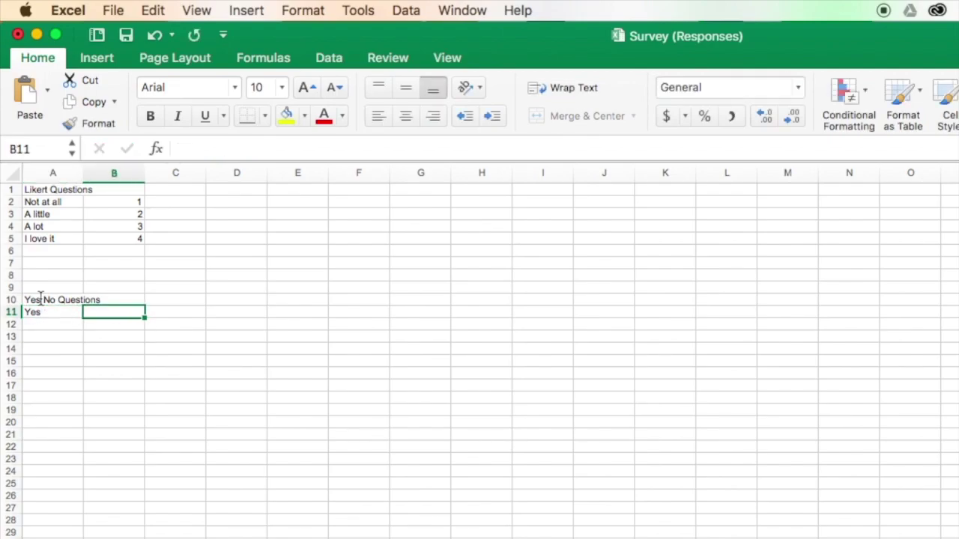
pyautogui.write('1')
pyautogui.press('Return')
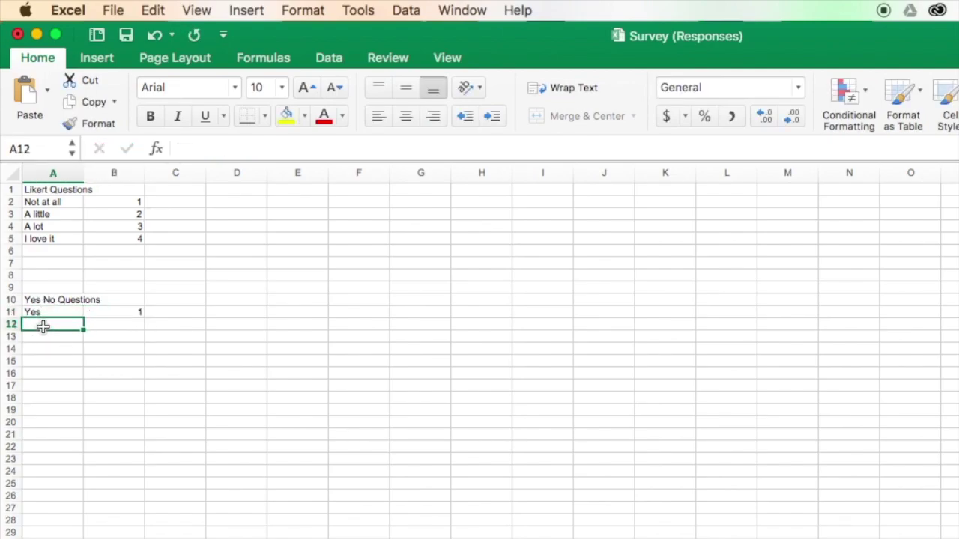
# Add No with code 2 and Maybe with code 3 to the Yes No table.
pyautogui.write('No')
pyautogui.click(121, 323)
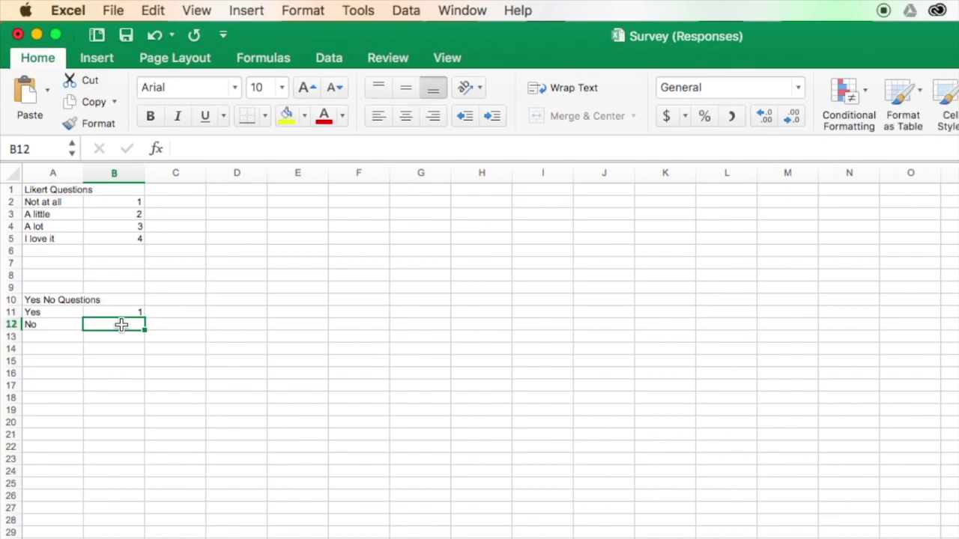
pyautogui.write('2')
pyautogui.click(49, 339)
pyautogui.write('Mayb')
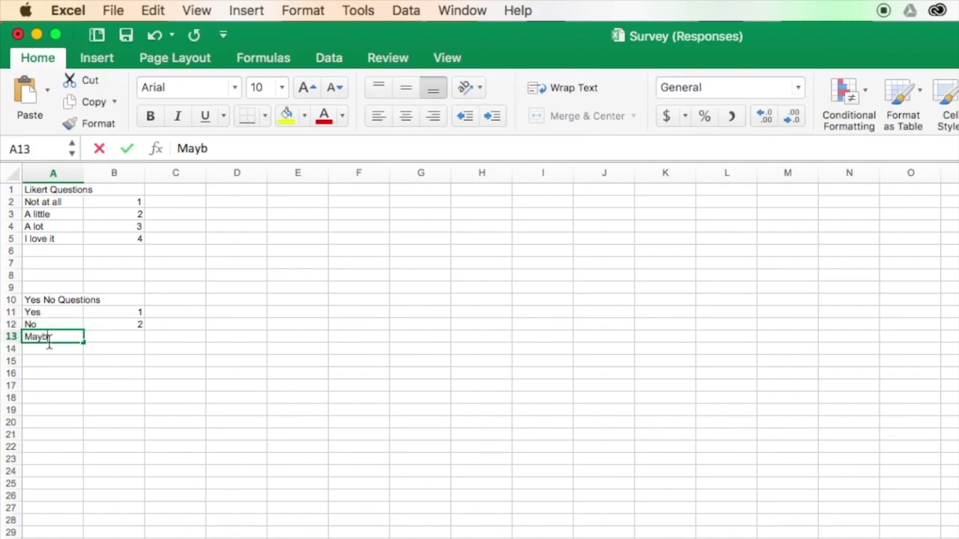
pyautogui.write('e')
pyautogui.click(128, 337)
pyautogui.write('3')
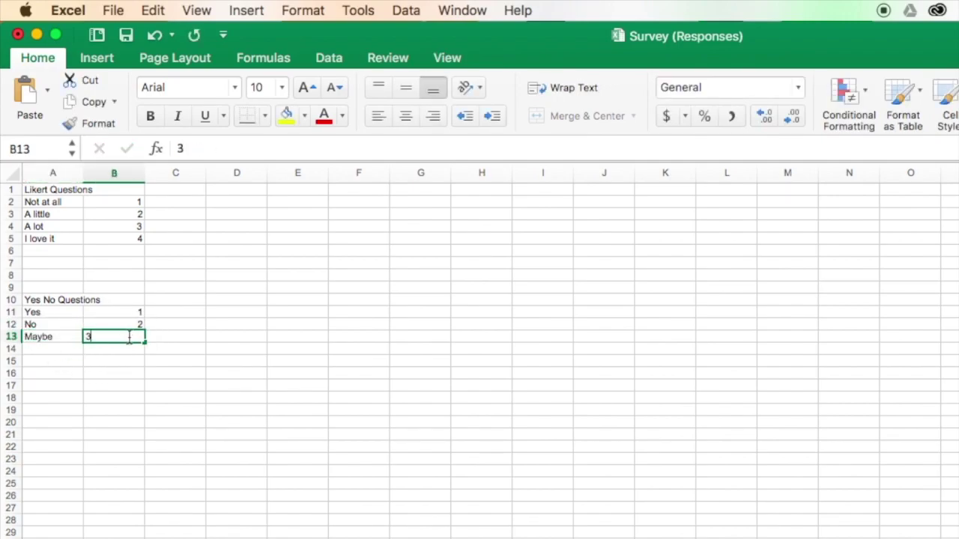
pyautogui.press('Return')
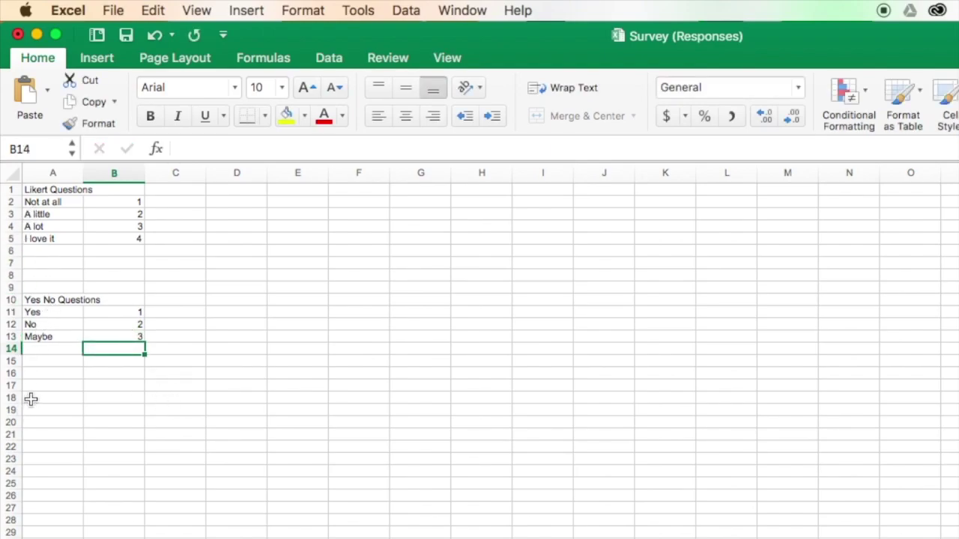
# Make the 'Yes No Questions' and 'Likert Questions' headings bold.
pyautogui.click(32, 299)
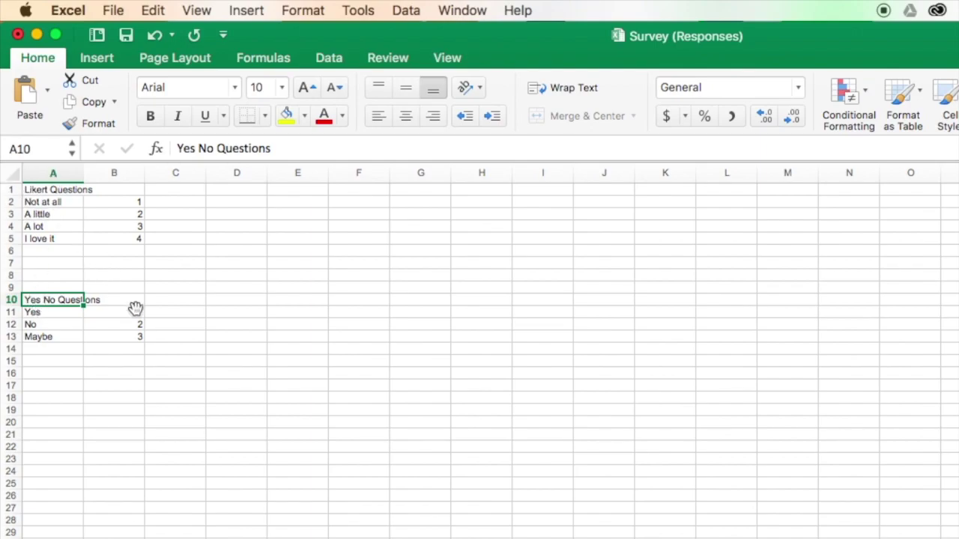
pyautogui.press('super+b')
pyautogui.hotkey('ctrl', 'Home')
pyautogui.press('super+b')
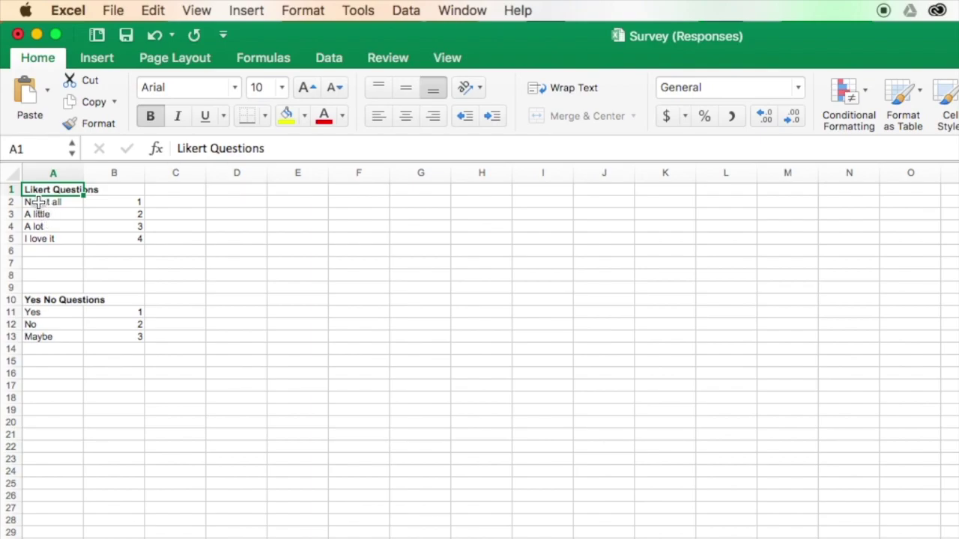
# Sort the Likert rows A2:B5 A to Z by the Likert Questions column.
pyautogui.moveTo(37, 202); pyautogui.dragTo(116, 241)
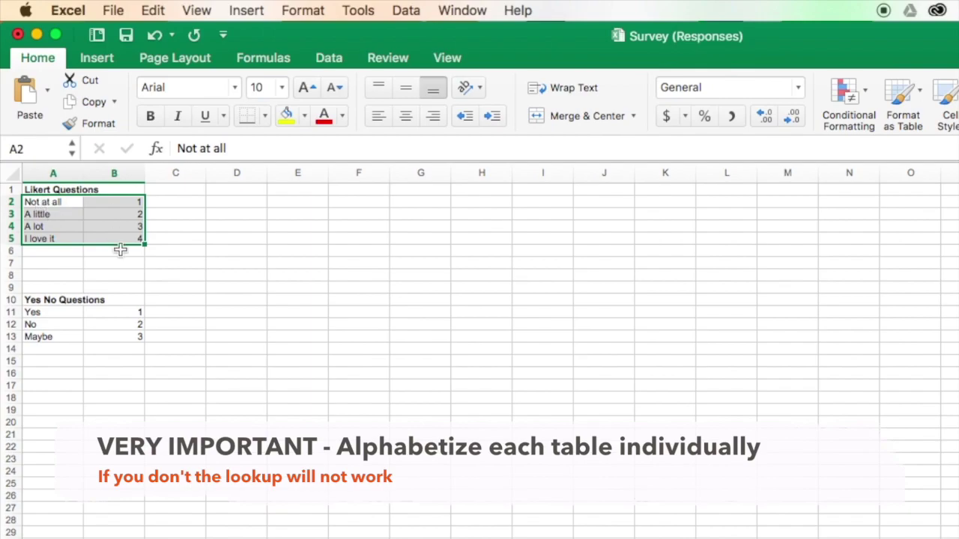
pyautogui.click(406, 10)
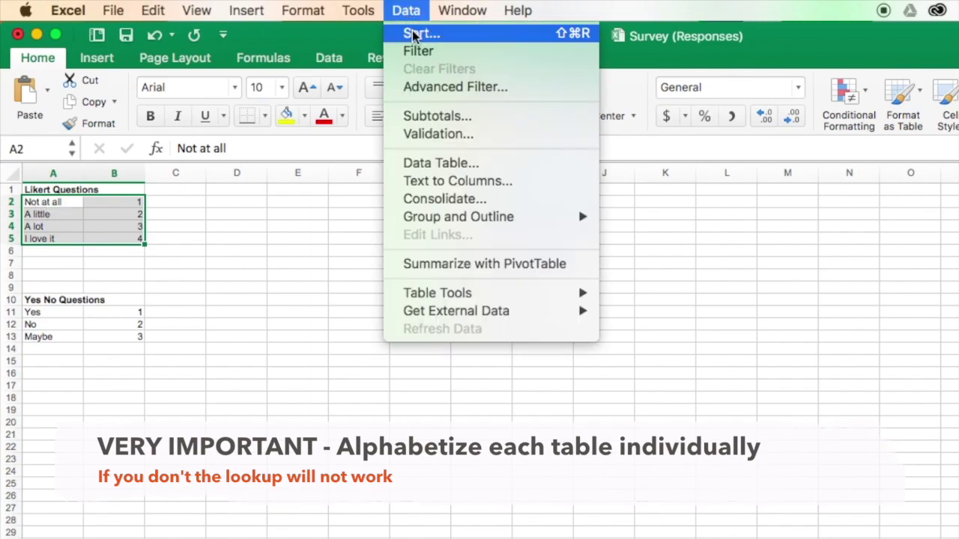
pyautogui.click(418, 37)
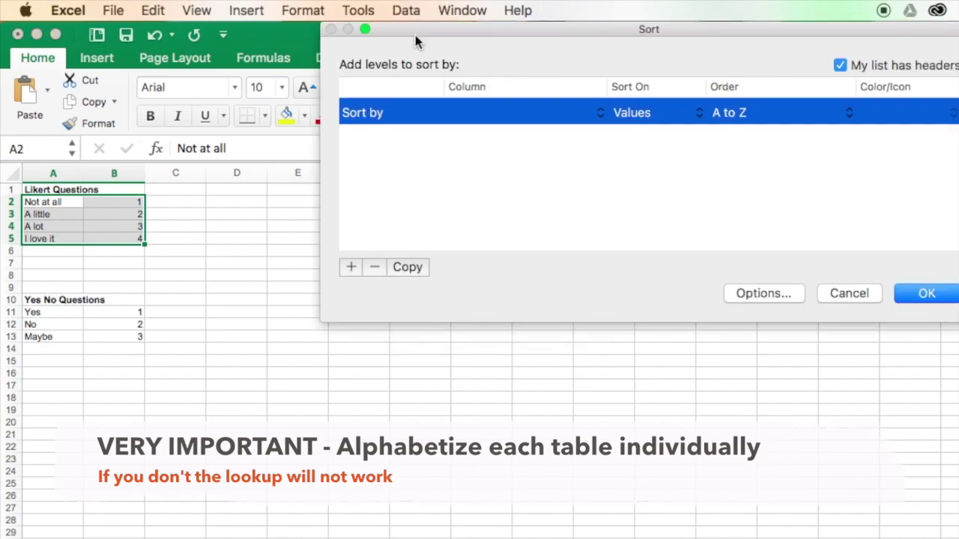
pyautogui.click(492, 118)
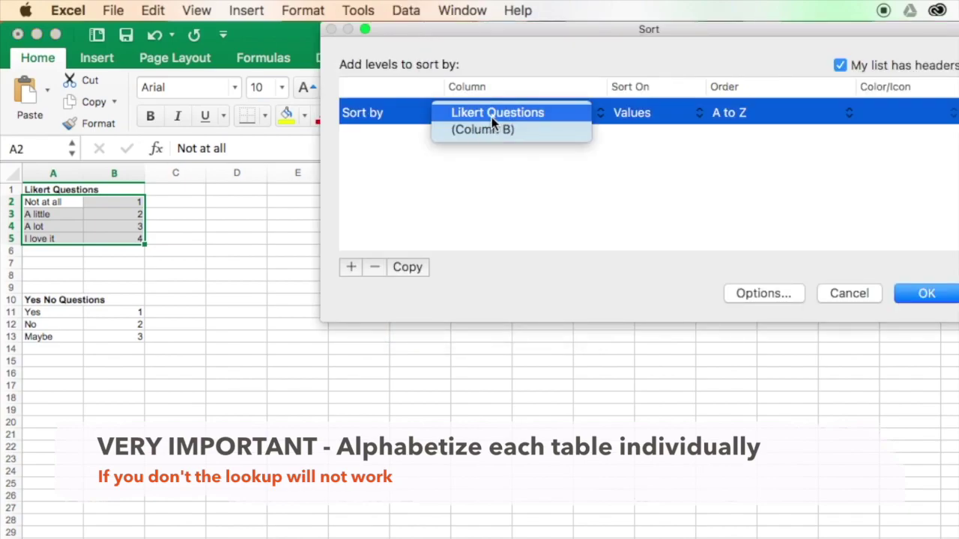
pyautogui.click(491, 117)
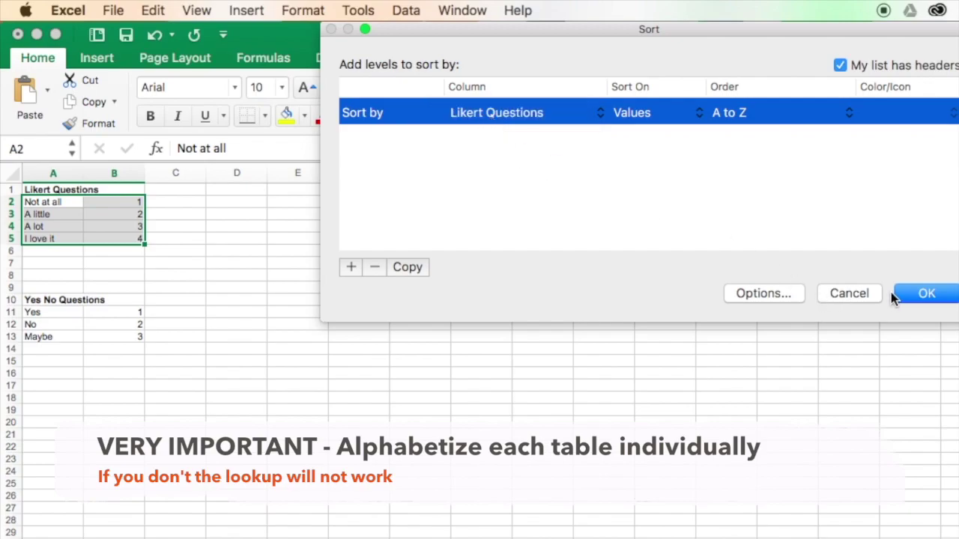
pyautogui.click(926, 294)
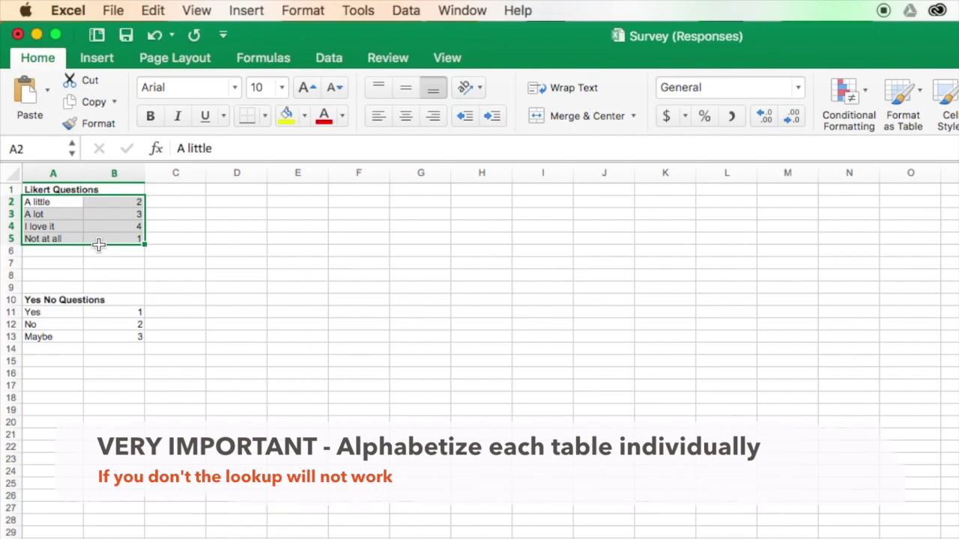
pyautogui.moveTo(30, 313); pyautogui.dragTo(132, 338)
# Sort the Yes No rows A11:B13 A to Z without headers, giving Maybe 3, No 2, Yes 1.
pyautogui.click(405, 10)
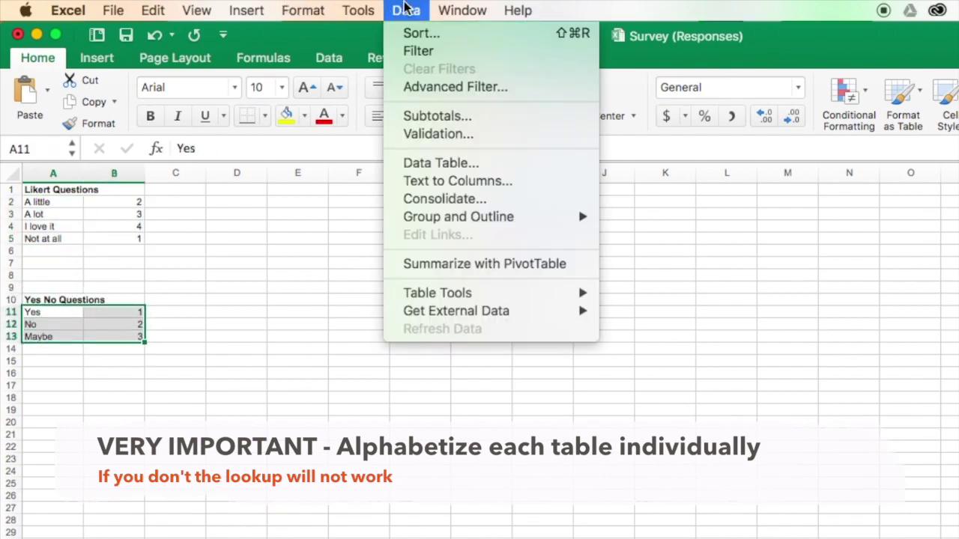
pyautogui.click(411, 32)
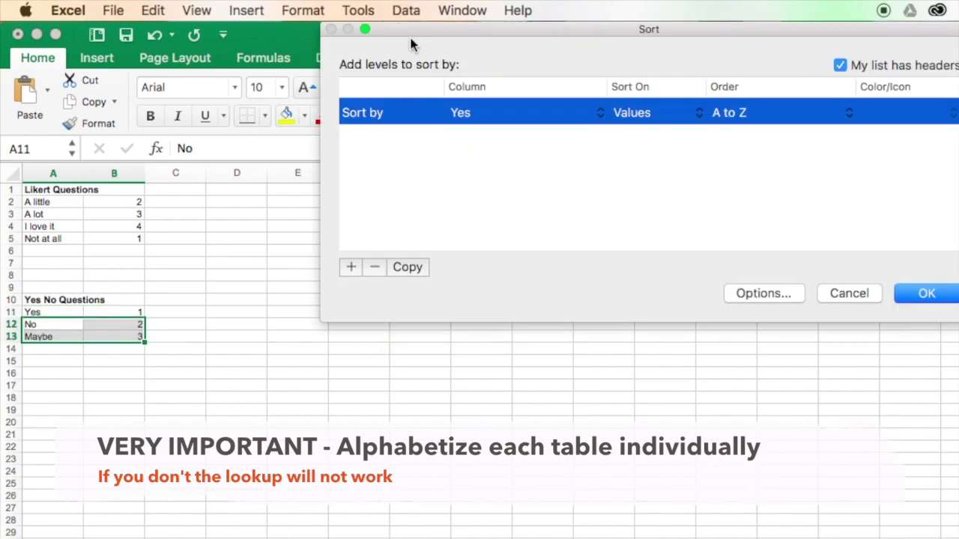
pyautogui.click(840, 66)
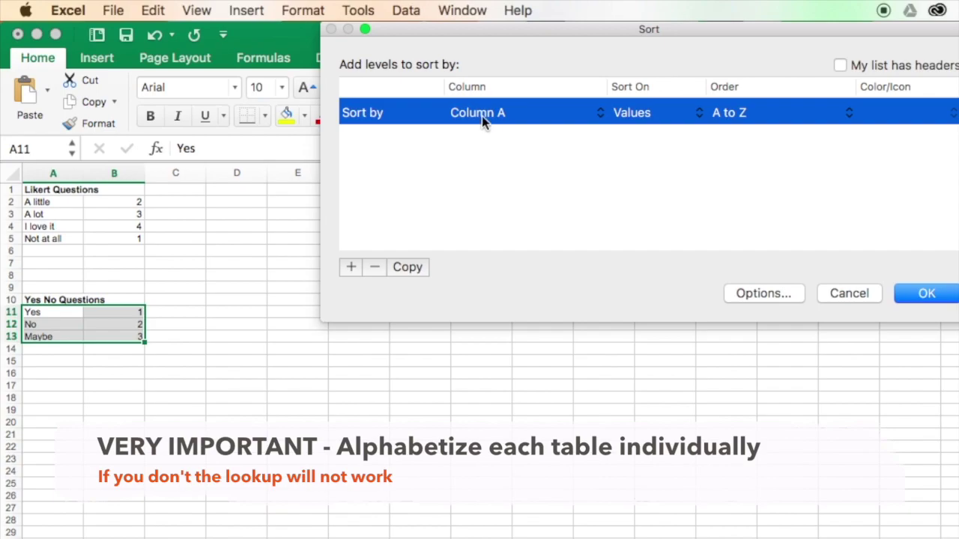
pyautogui.click(921, 296)
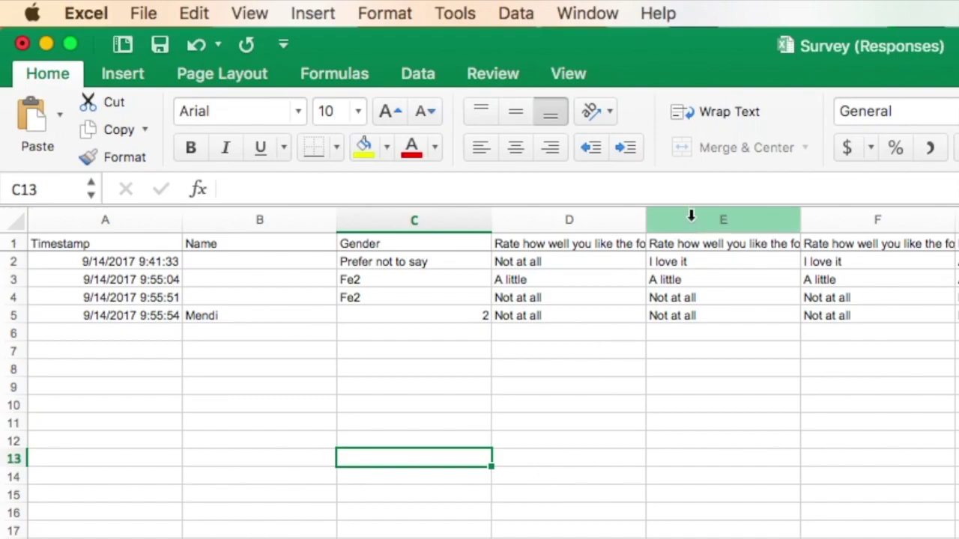
# Insert a blank column E before the Marty's Place ratings and select cell E2.
pyautogui.click(690, 216)
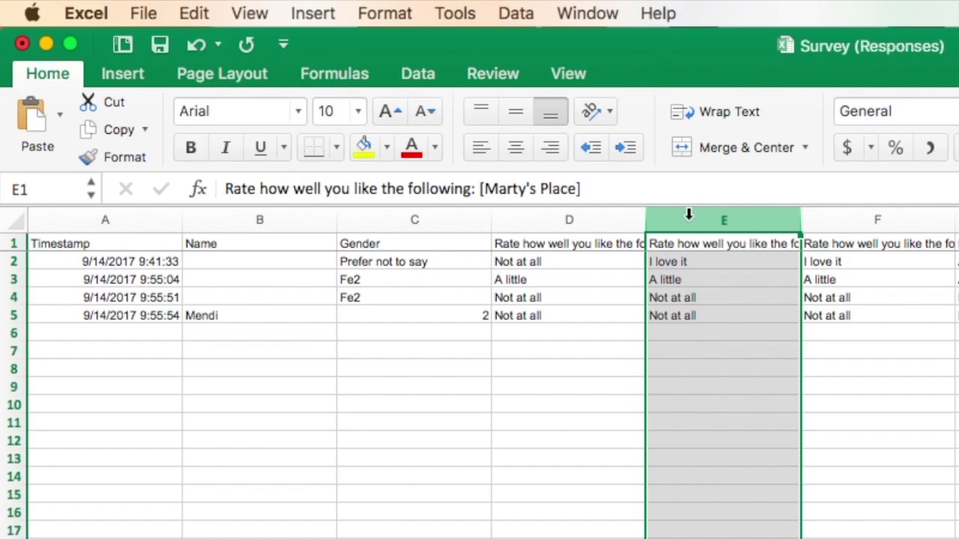
pyautogui.rightClick(688, 215)
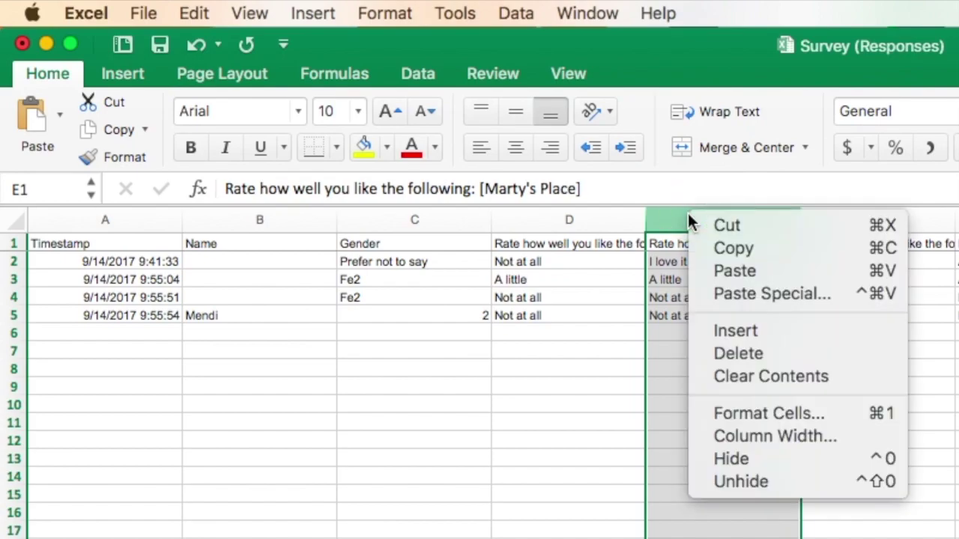
pyautogui.click(726, 330)
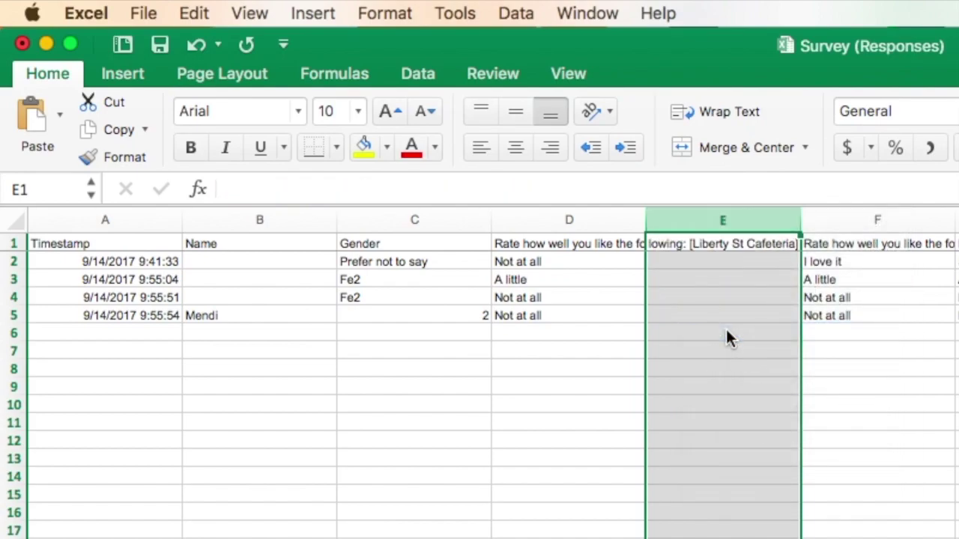
pyautogui.click(706, 276)
pyautogui.click(701, 262)
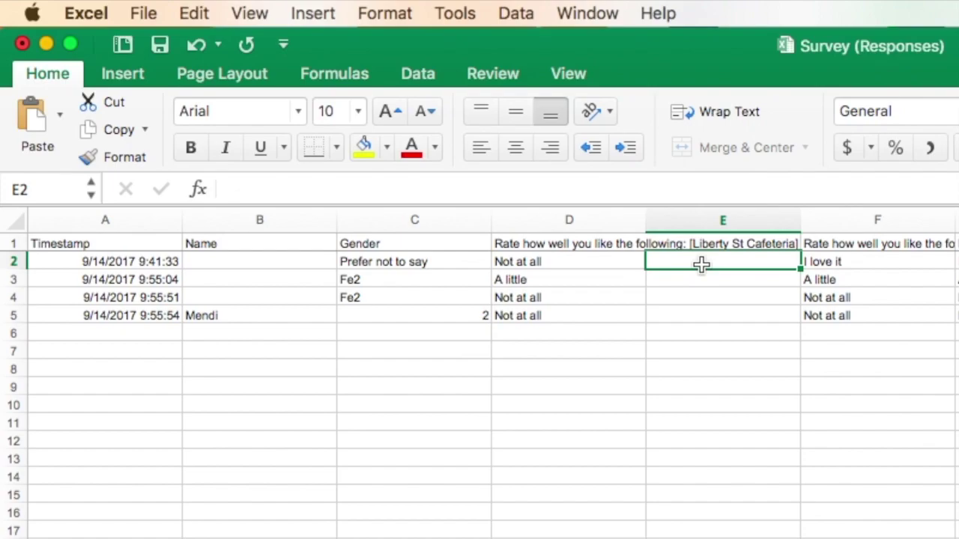
# Begin E2's formula as =VLOOKUP(D2, and go to Sheet2 for the lookup table.
pyautogui.write('=vlook')
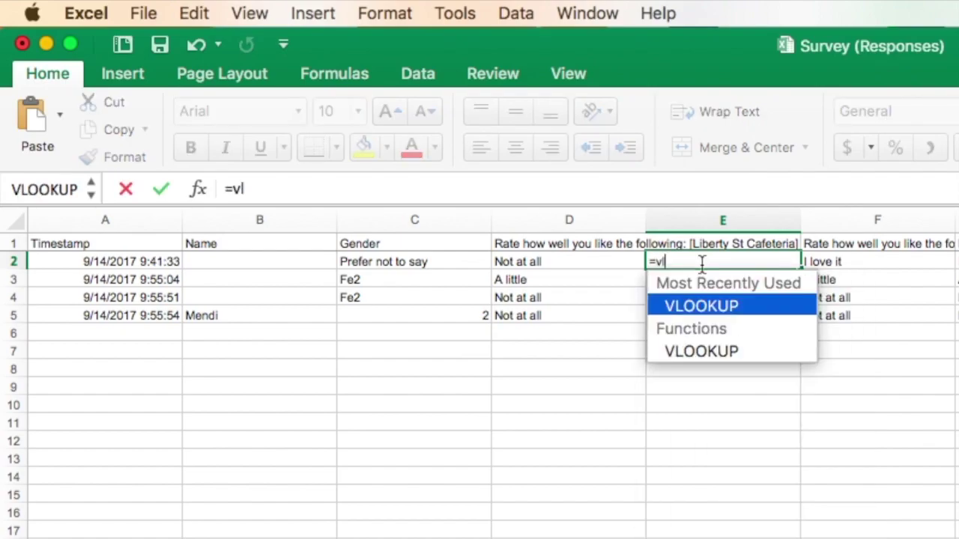
pyautogui.doubleClick(712, 308)
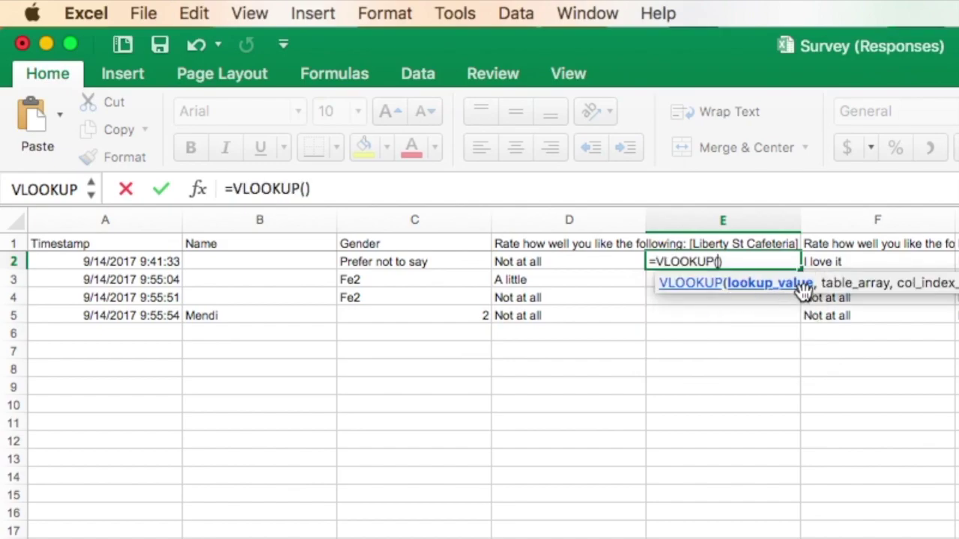
pyautogui.click(545, 262)
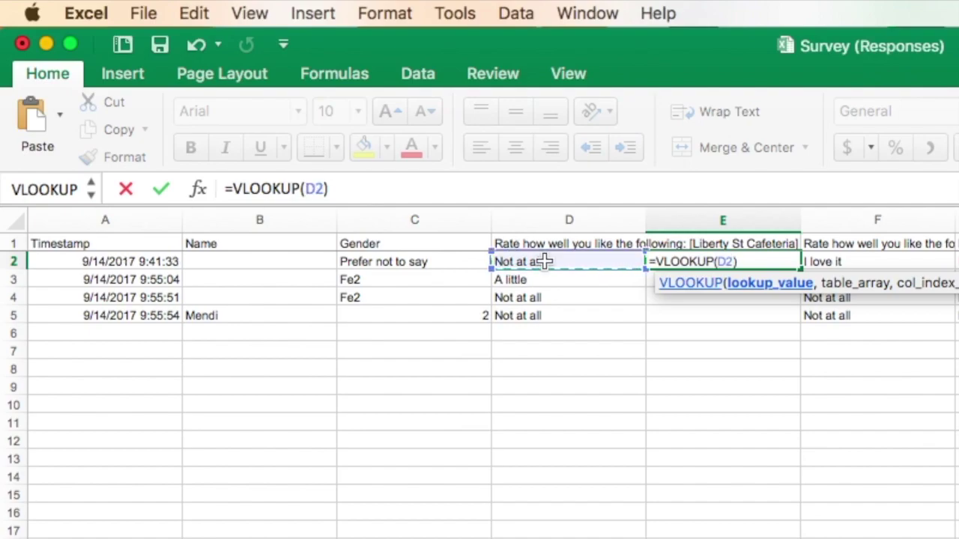
pyautogui.write(',')
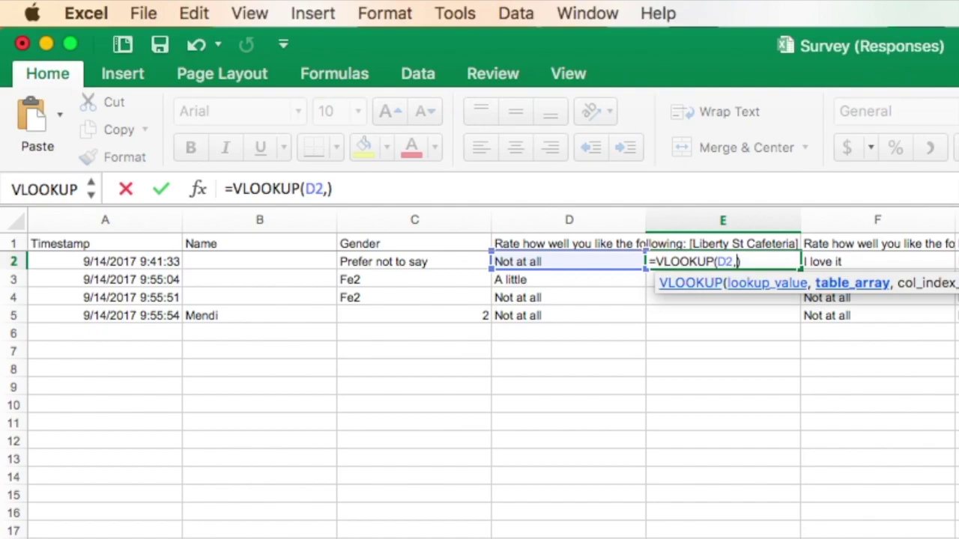
pyautogui.hotkey('ctrl', 'pagedown')
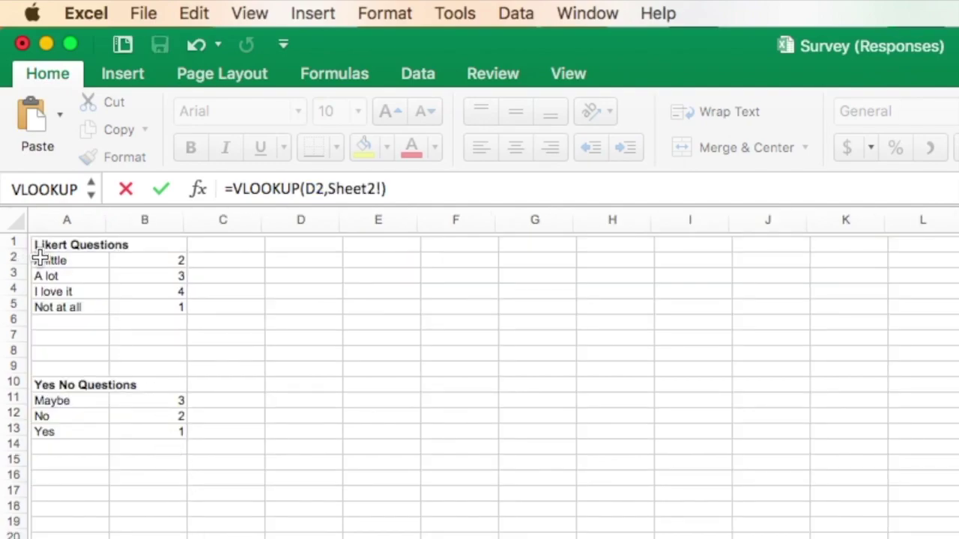
# Finish E2's lookup with table Sheet2!A2:B5 and column 2, returning 1 for 'Not at all'.
pyautogui.moveTo(39, 259); pyautogui.dragTo(143, 306)
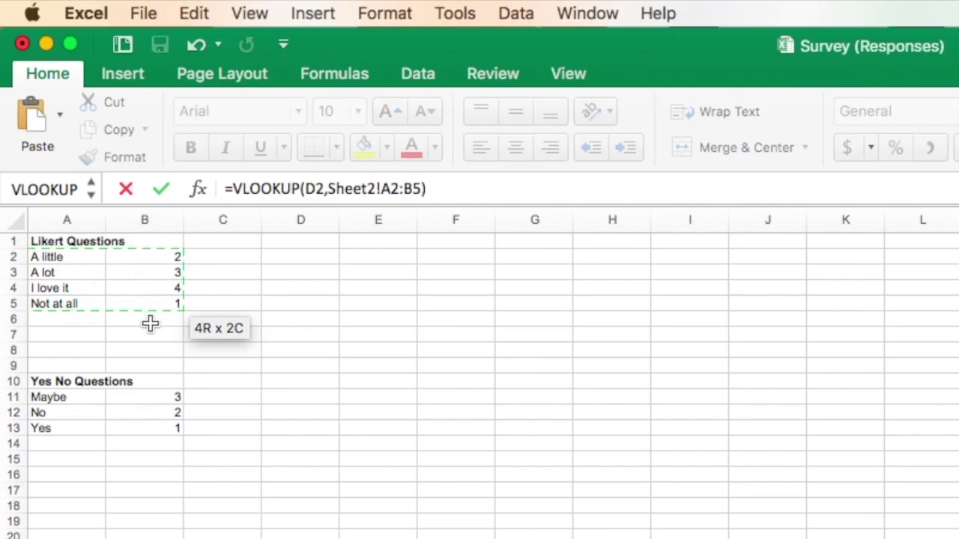
pyautogui.write(',')
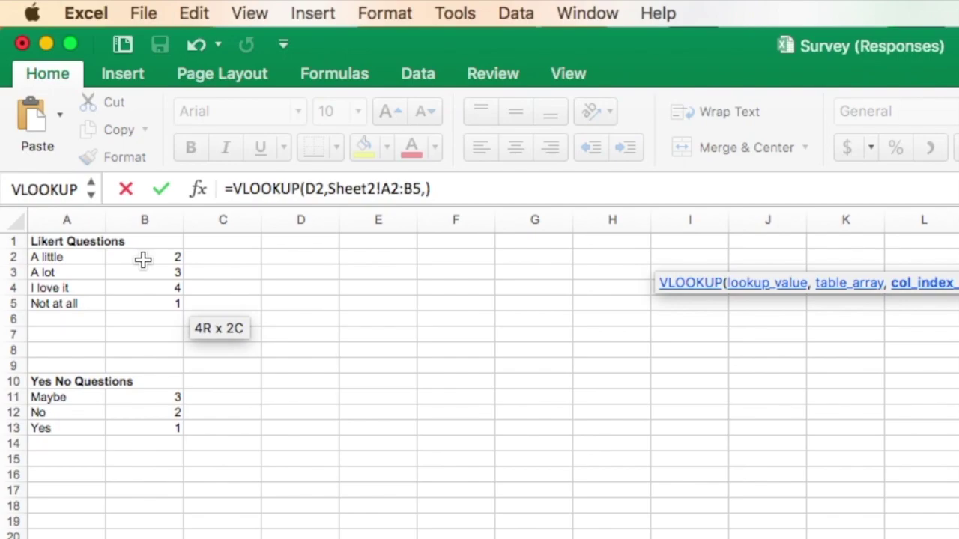
pyautogui.write('2')
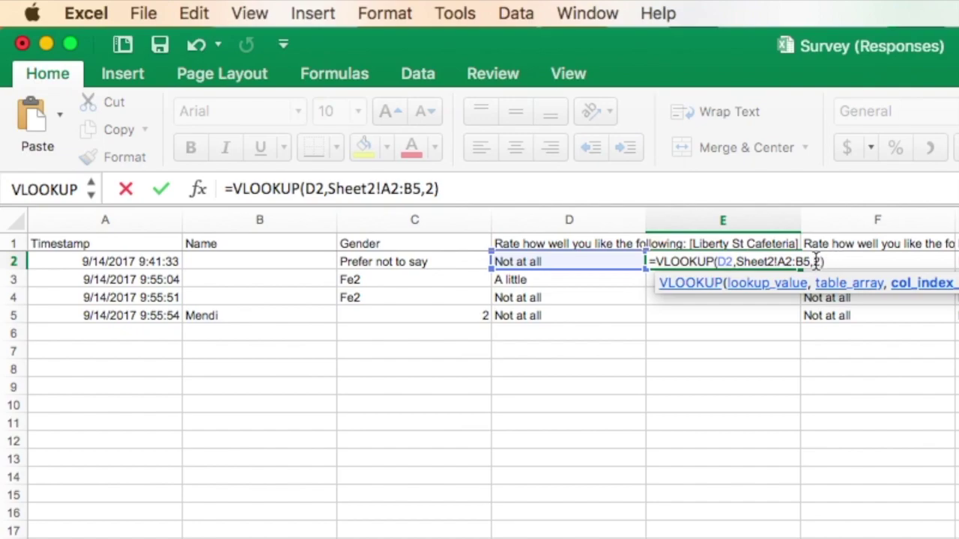
pyautogui.press('Return')
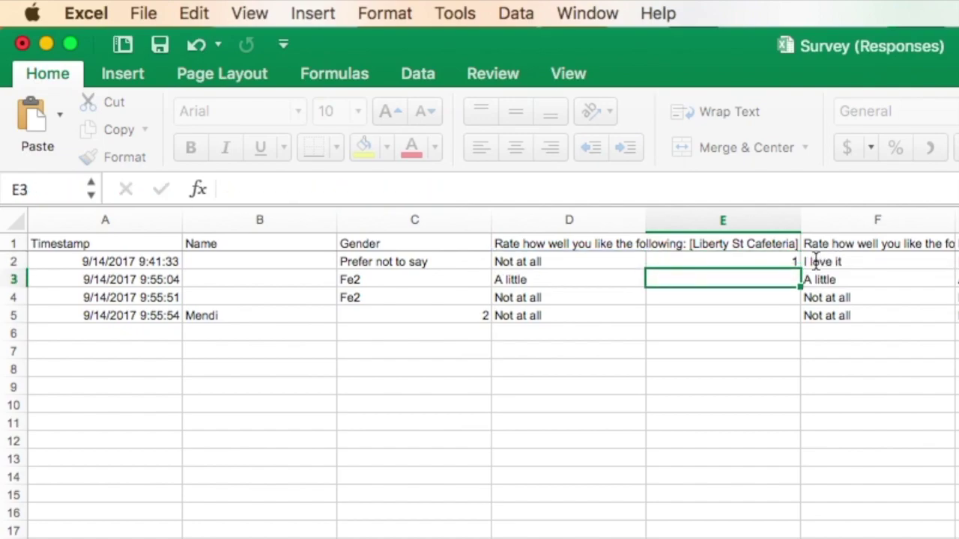
# Copy E2's formula into E3 and inspect its shifted range Sheet2!A3:B6 causing #N/A.
pyautogui.click(772, 261)
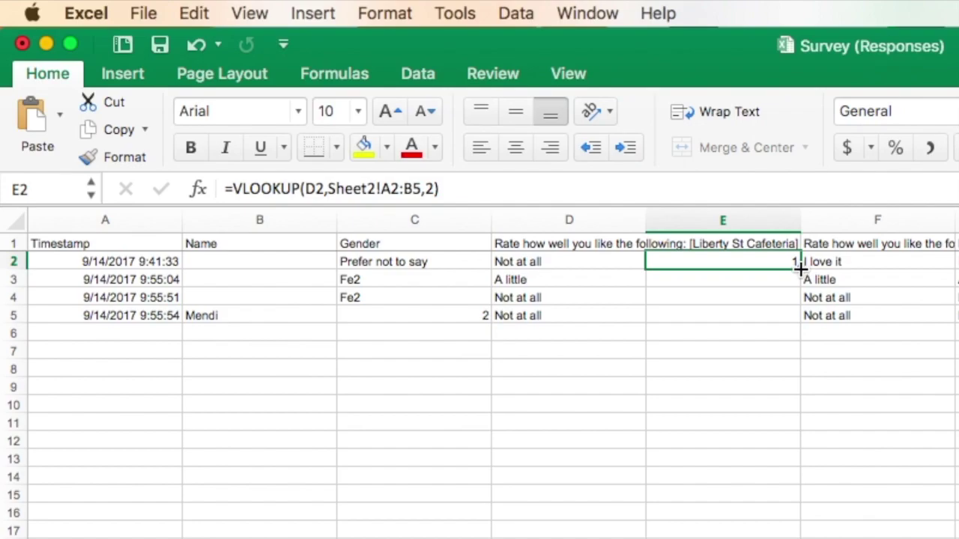
pyautogui.moveTo(800, 269); pyautogui.dragTo(800, 281)
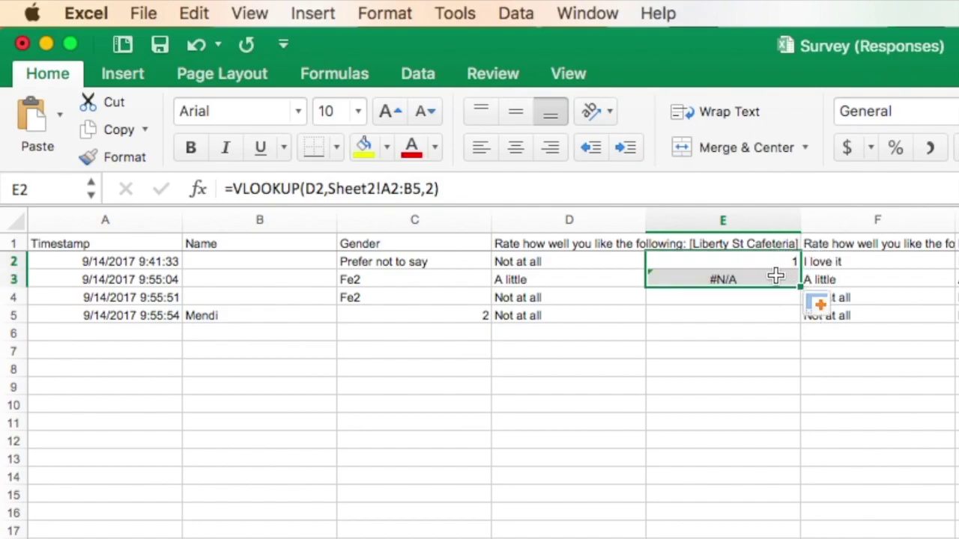
pyautogui.click(769, 278)
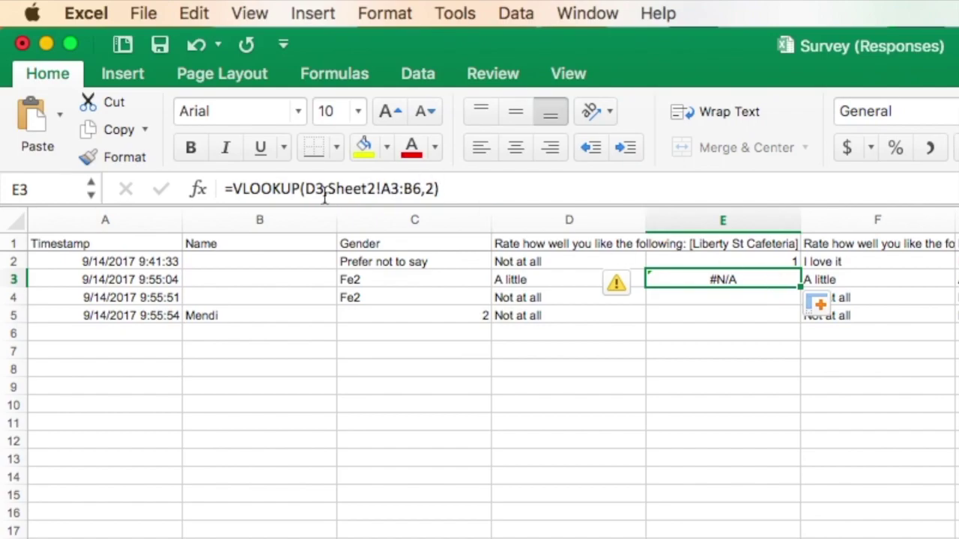
pyautogui.moveTo(375, 189); pyautogui.dragTo(421, 190)
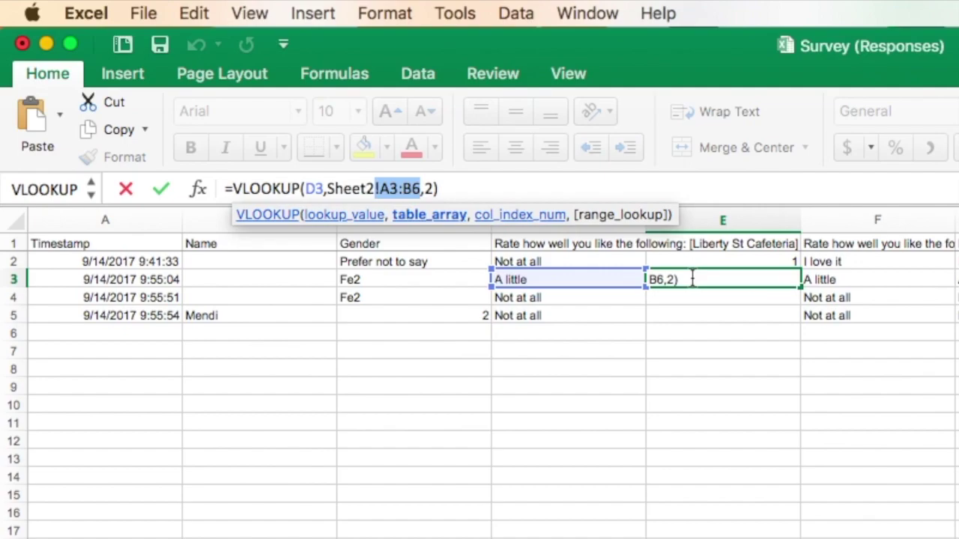
pyautogui.press('Return')
pyautogui.click(673, 336)
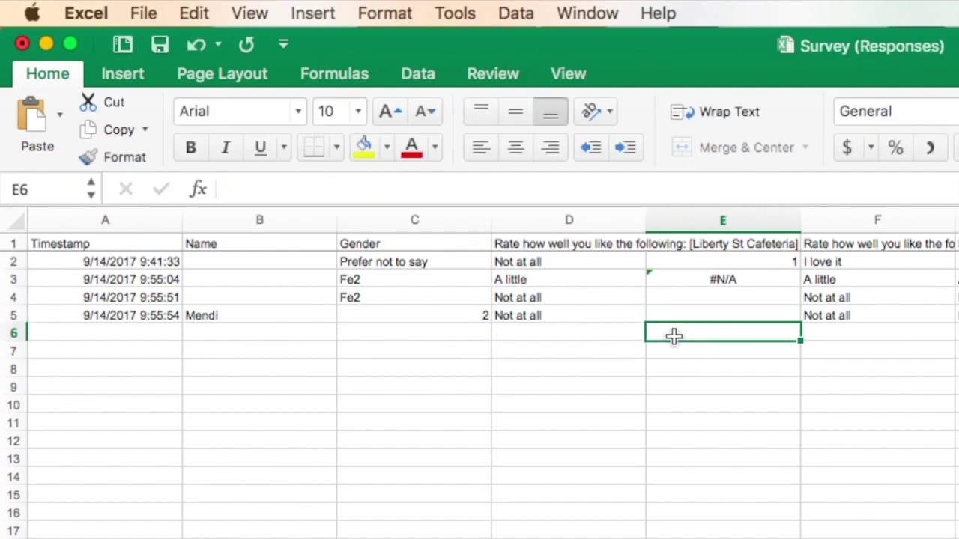
# Make E2's lookup range absolute as Sheet2!$A$2:$B$5.
pyautogui.click(739, 261)
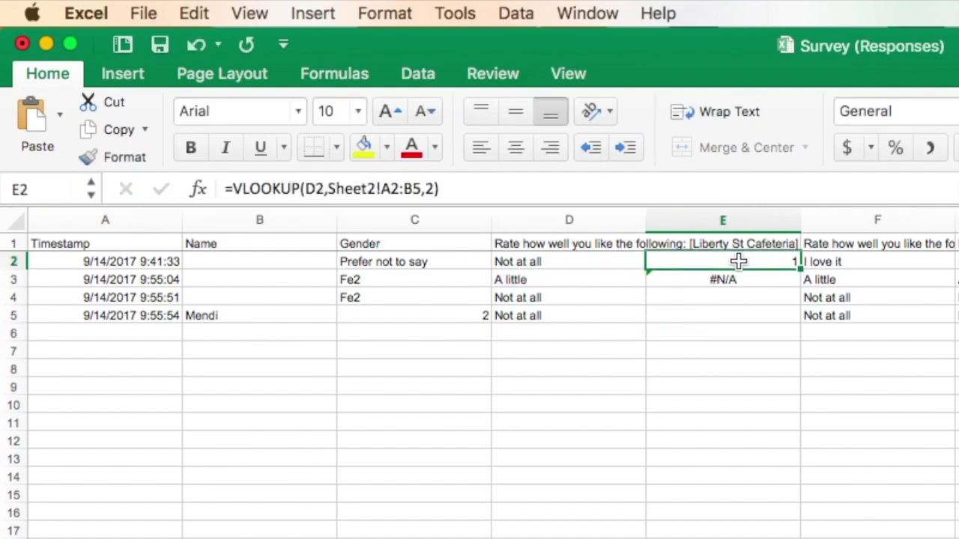
pyautogui.click(381, 190)
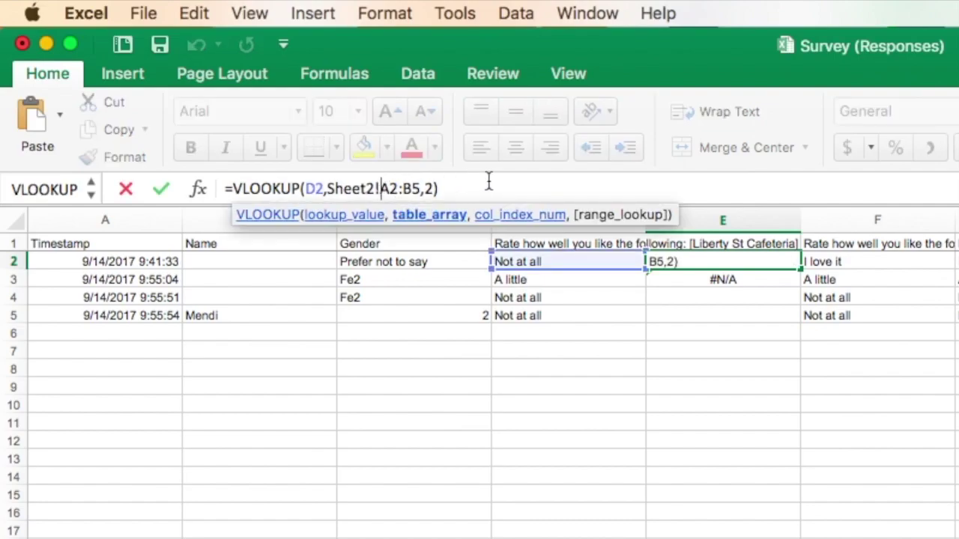
pyautogui.write('$')
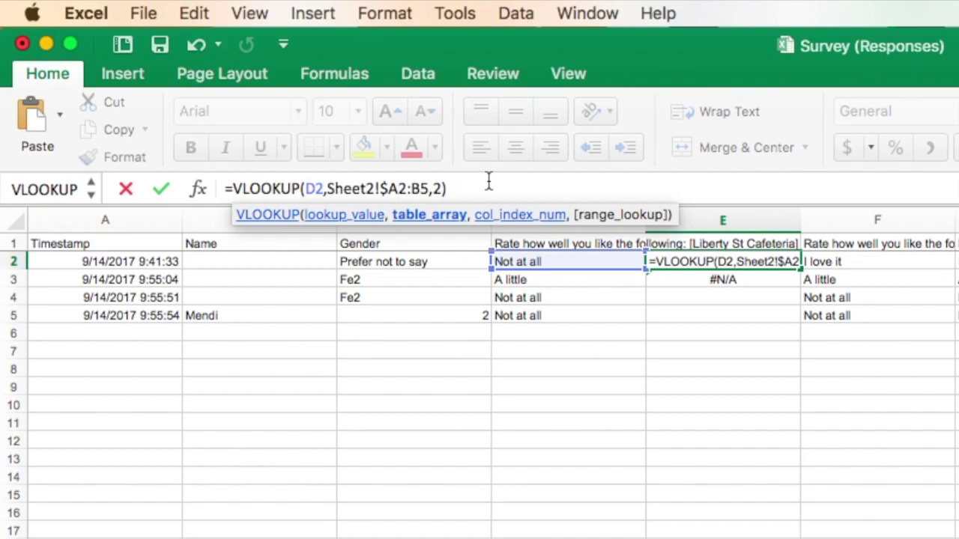
pyautogui.press('Right')
pyautogui.write('$')
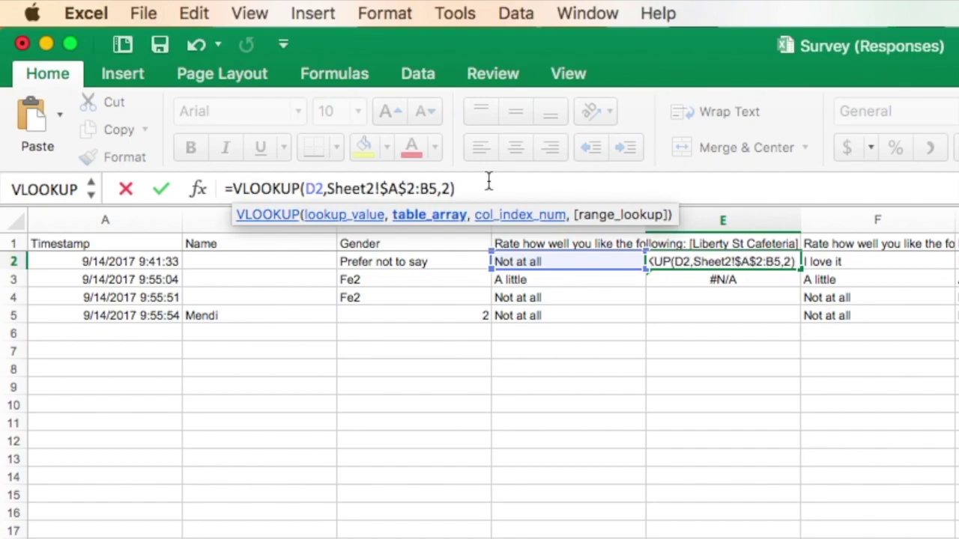
pyautogui.press('Right')
pyautogui.press('Right')
pyautogui.write('$')
pyautogui.press('Right')
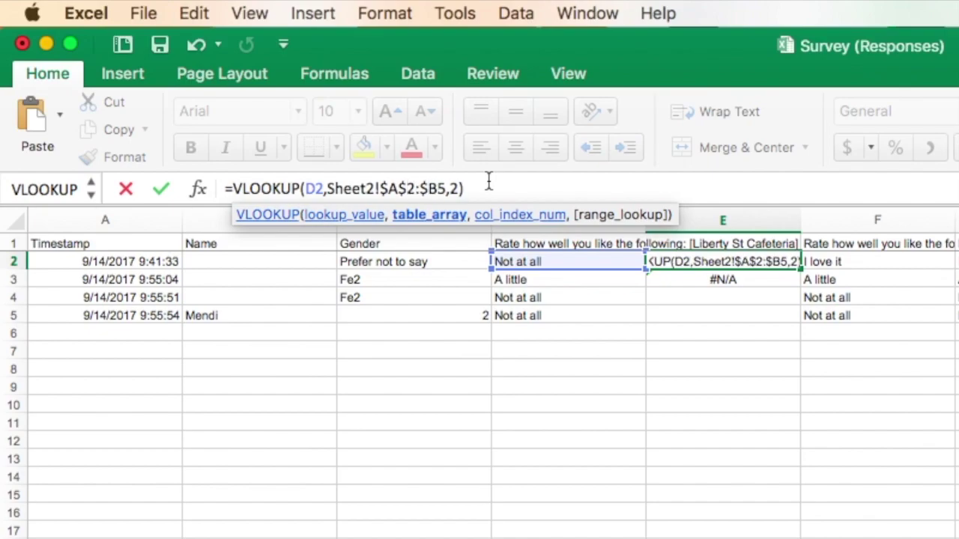
pyautogui.write('$')
pyautogui.press('Return')
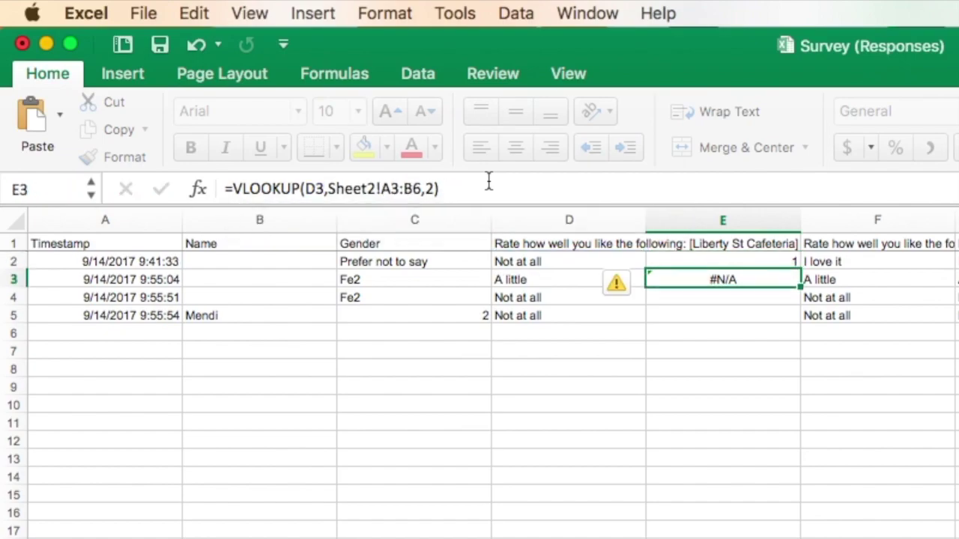
# Fill E2's fixed formula down to E5, giving 1, 2, 1, 1.
pyautogui.click(683, 259)
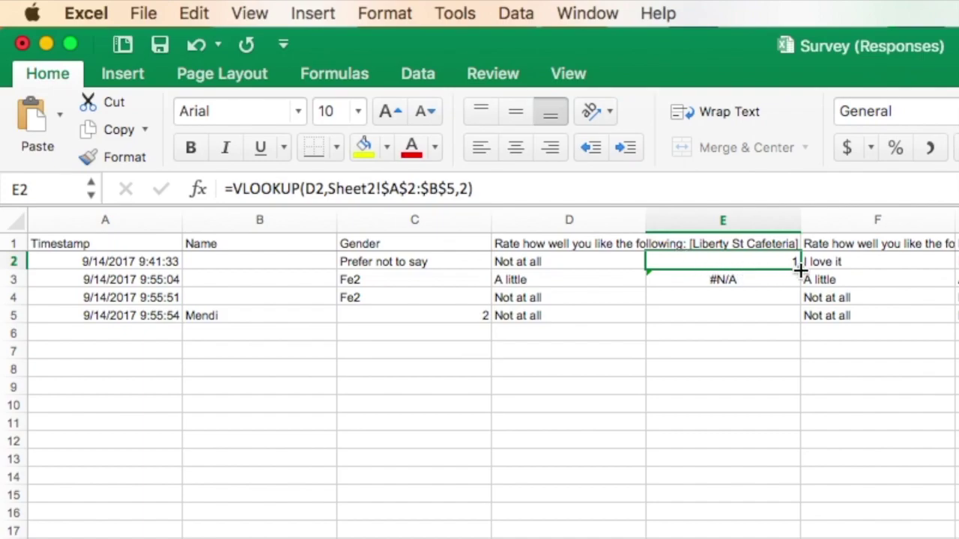
pyautogui.moveTo(799, 269); pyautogui.dragTo(790, 324)
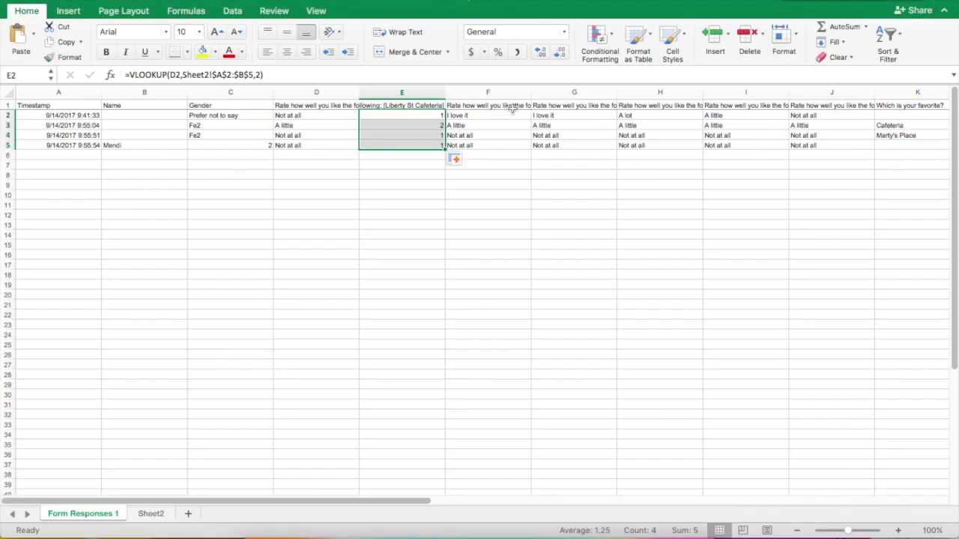
pyautogui.rightClick(558, 94)
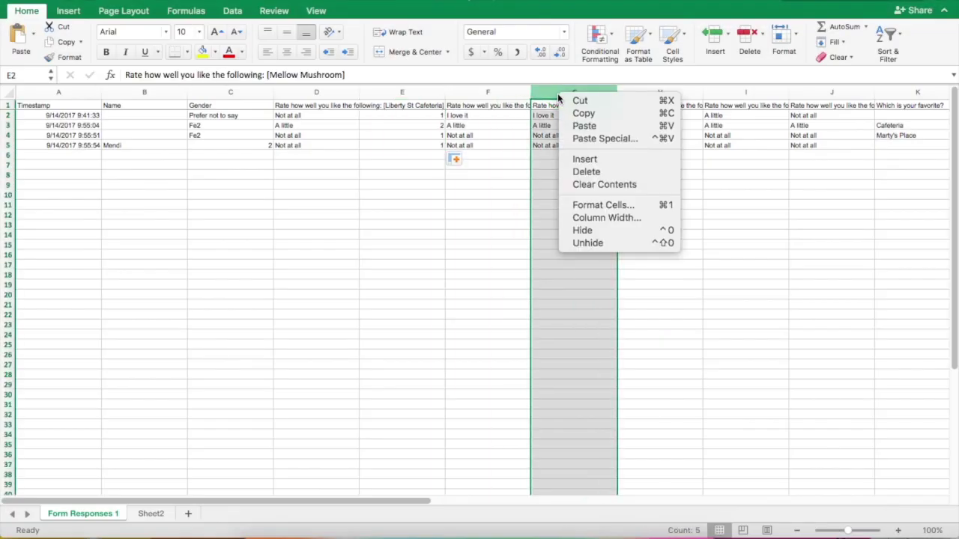
# Insert column G and paste the E2:E5 lookups there, converting Marty's Place ratings to 4, 2, 1, 1.
pyautogui.click(581, 159)
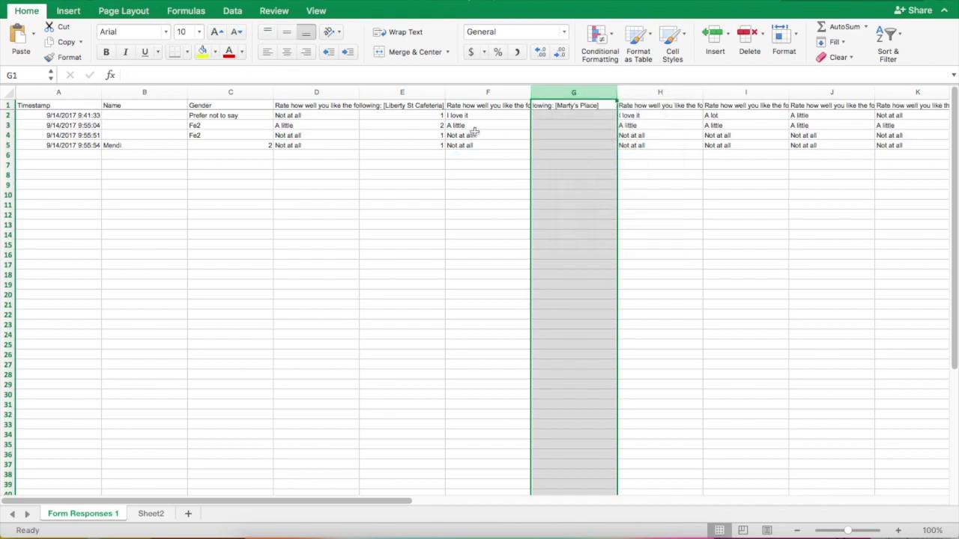
pyautogui.moveTo(421, 115); pyautogui.dragTo(421, 144)
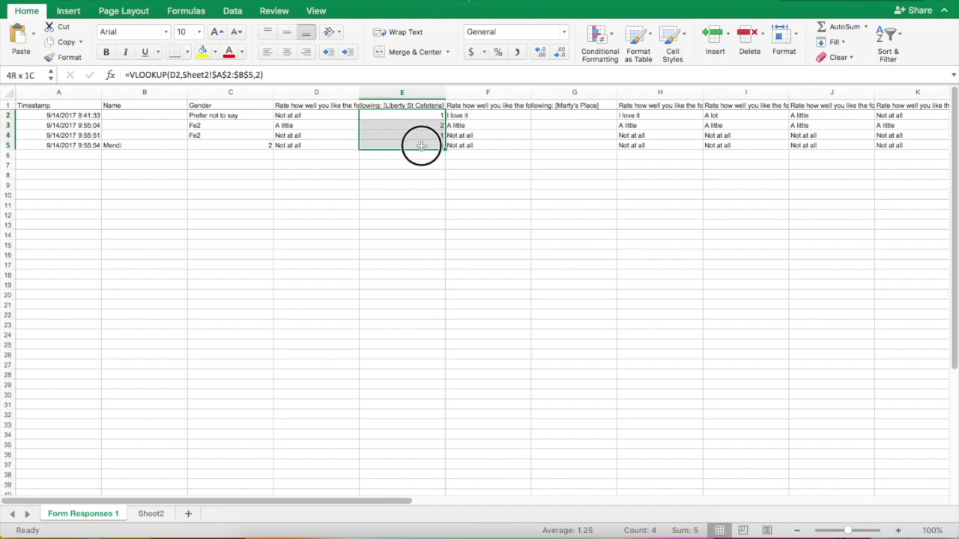
pyautogui.press('super+c')
pyautogui.click(556, 115)
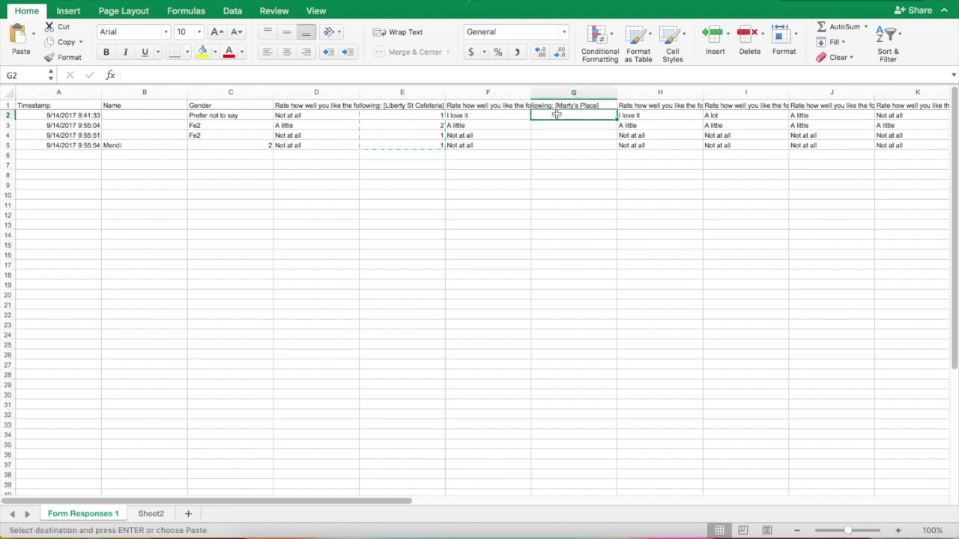
pyautogui.press('super+v')
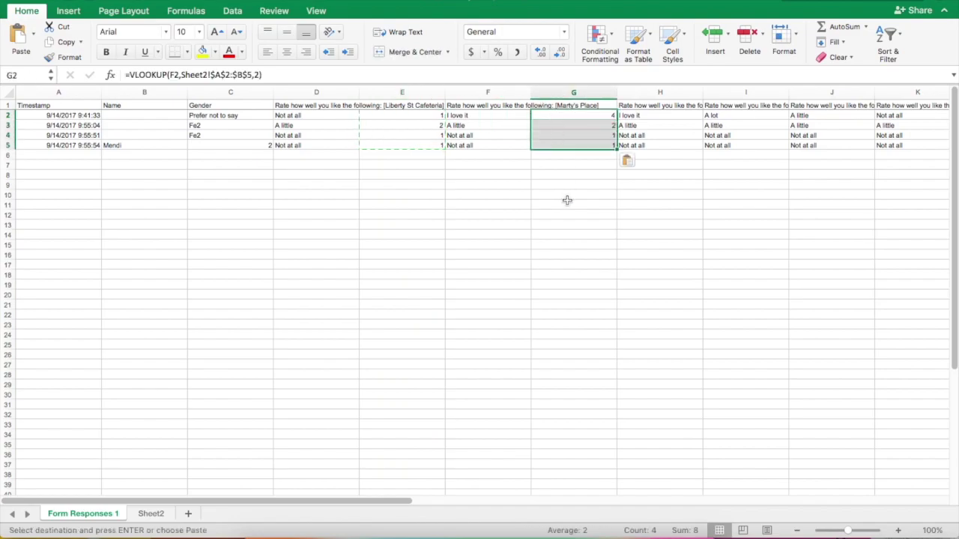
pyautogui.click(551, 173)
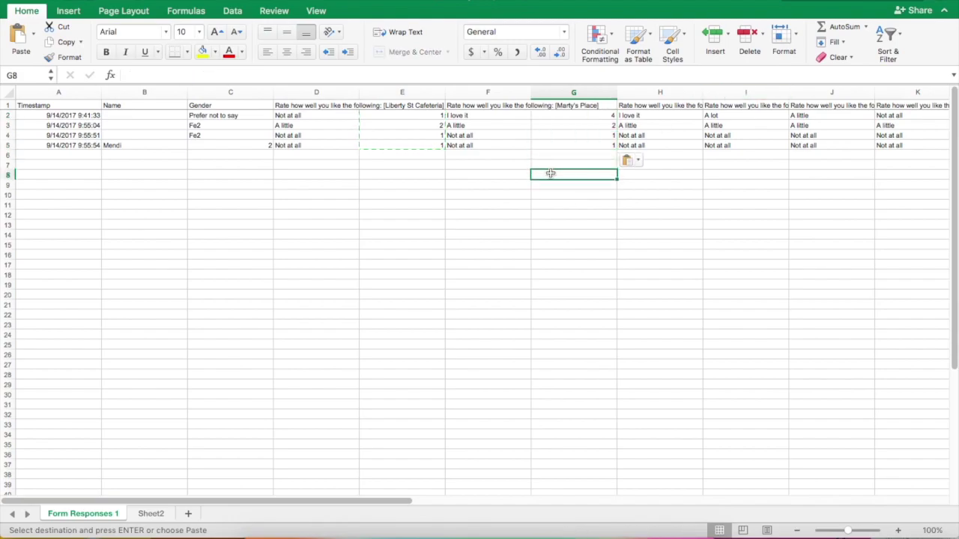
pyautogui.hscroll(1, 479, 210)
pyautogui.click(478, 214)
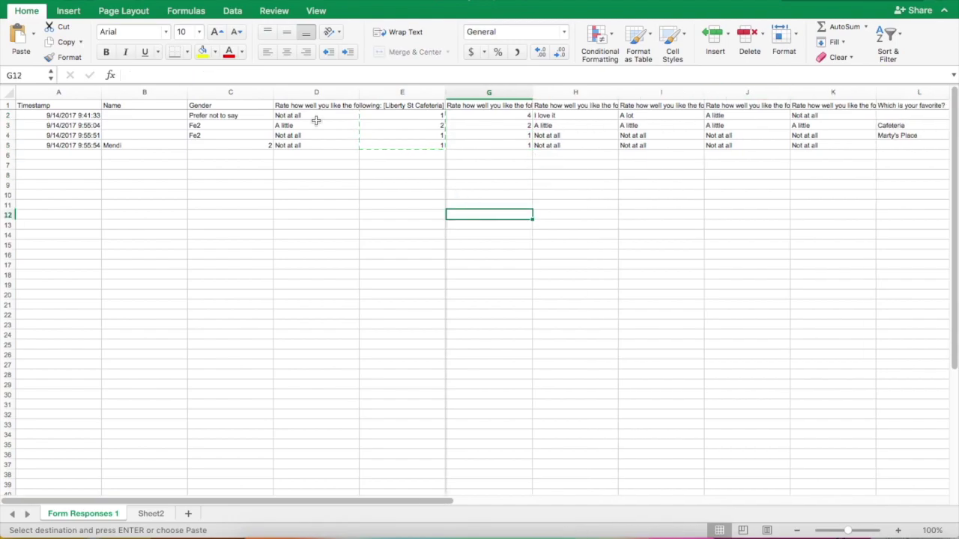